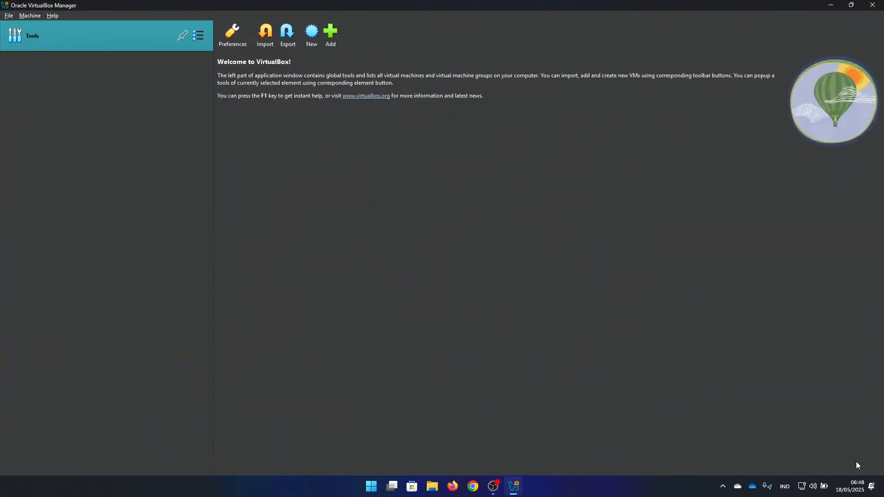
Create a virtual machine named Mikrotik-1 from mikrotik-7.18.2.iso, with type Other and version Other/Unknown (64-bit).
{"action": "left_click", "coordinate": [310, 33]}
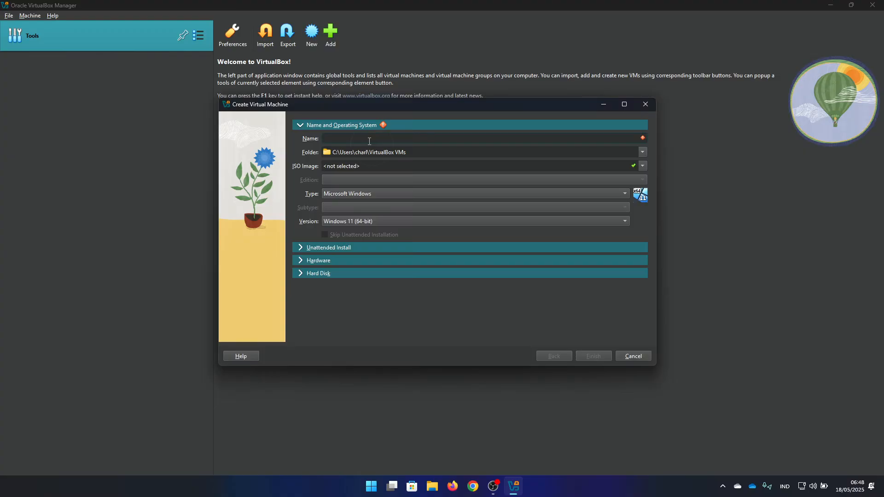
{"action": "type", "text": "Mikrotik-1"}
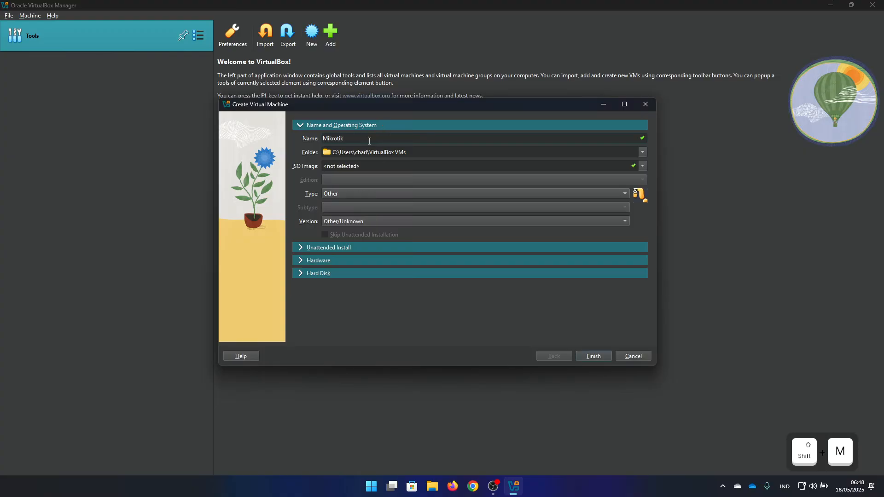
{"action": "left_click", "coordinate": [644, 166]}
{"action": "left_click", "coordinate": [620, 195]}
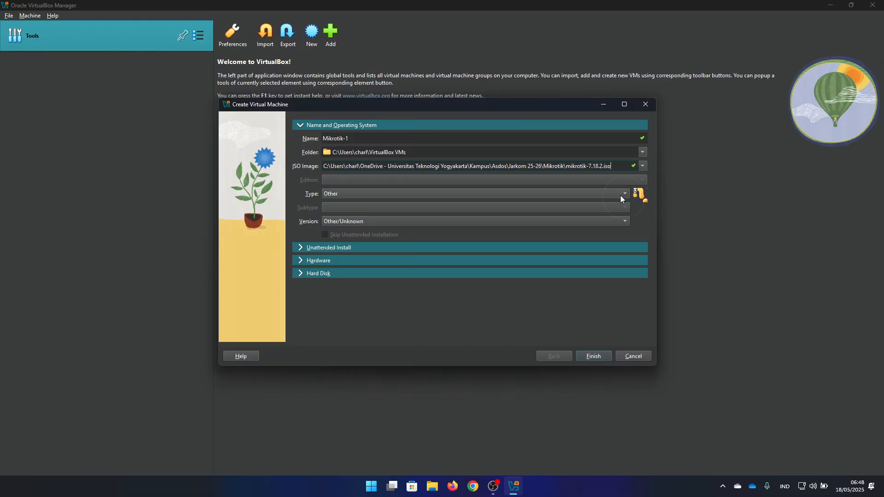
{"action": "left_click", "coordinate": [512, 223]}
{"action": "left_click", "coordinate": [505, 233]}
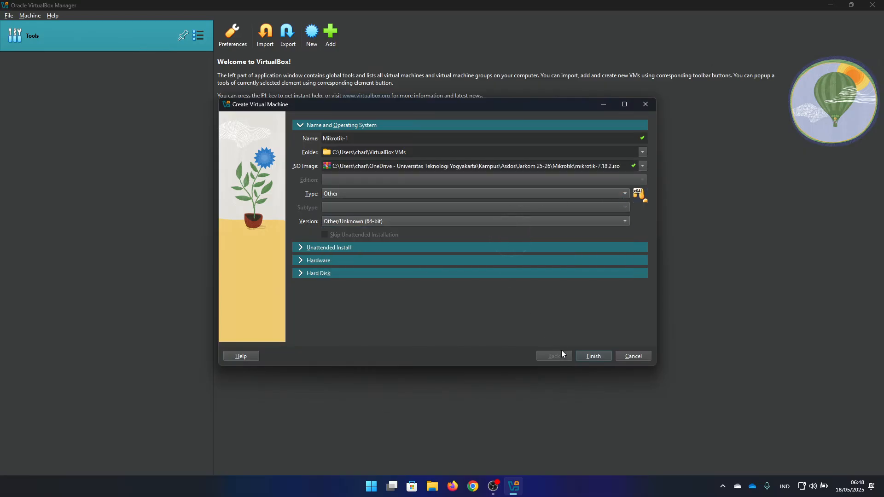
{"action": "left_click", "coordinate": [598, 355]}
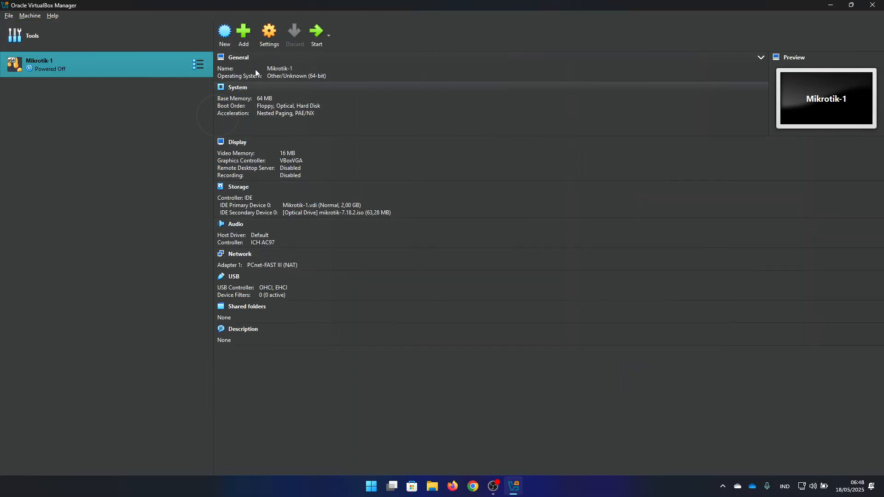
Attach Mikrotik-1's network Adapter 1 to a Bridged Adapter using the Realtek PCIe GbE Family Controller, checking the host's active connection.
{"action": "left_click", "coordinate": [268, 35]}
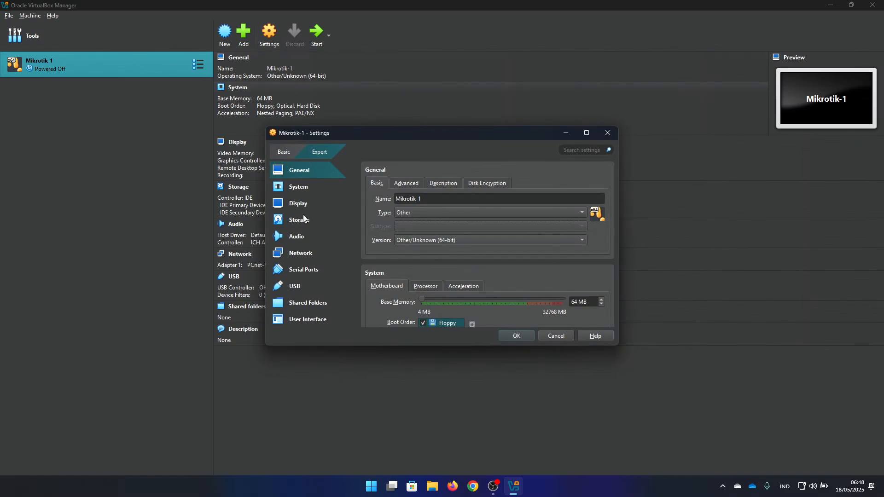
{"action": "left_click", "coordinate": [311, 257]}
{"action": "left_click", "coordinate": [442, 213]}
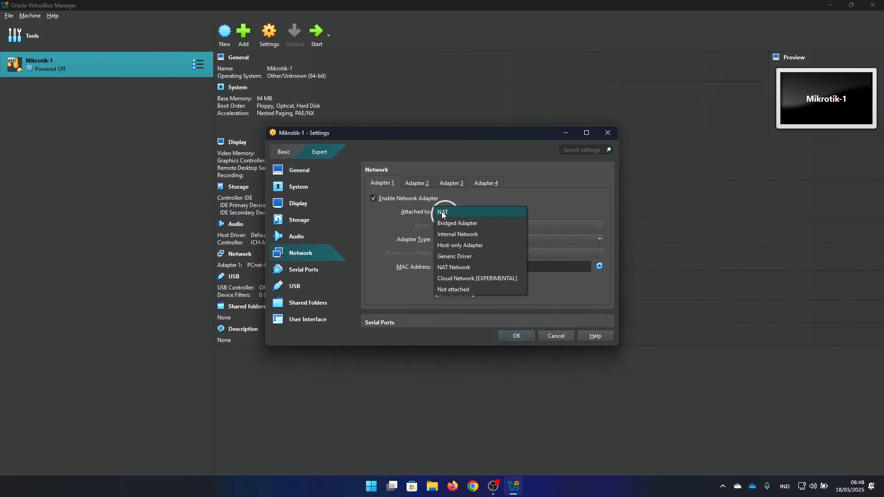
{"action": "left_click", "coordinate": [474, 224]}
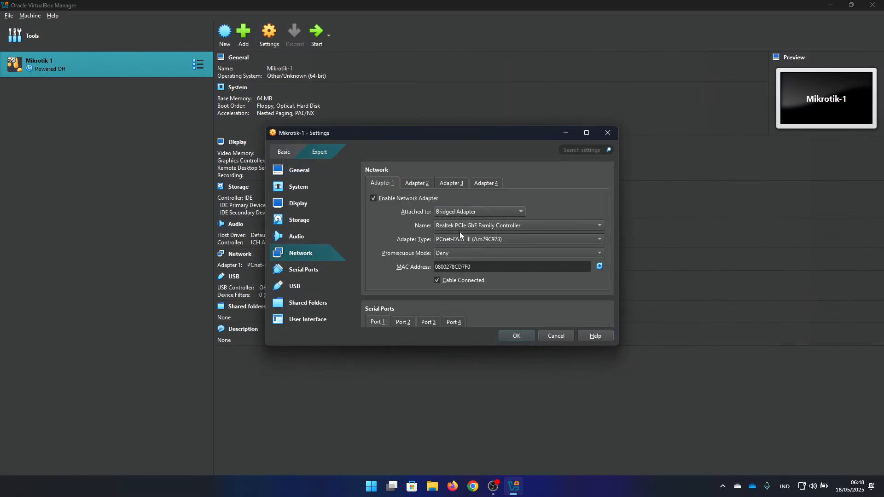
{"action": "left_click", "coordinate": [463, 226]}
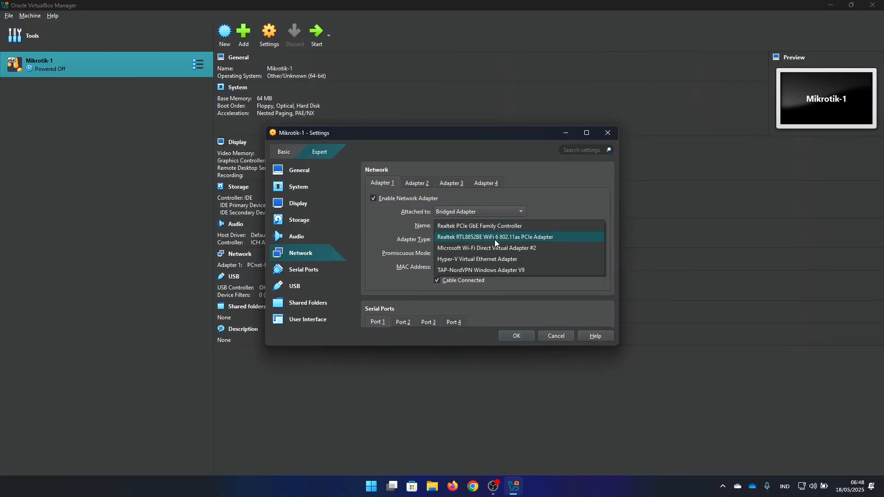
{"action": "left_click", "coordinate": [547, 211]}
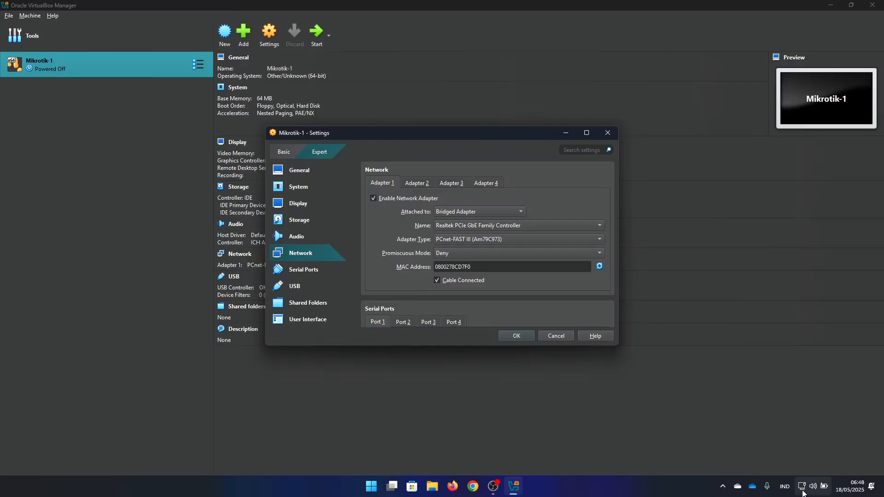
{"action": "left_click", "coordinate": [802, 489]}
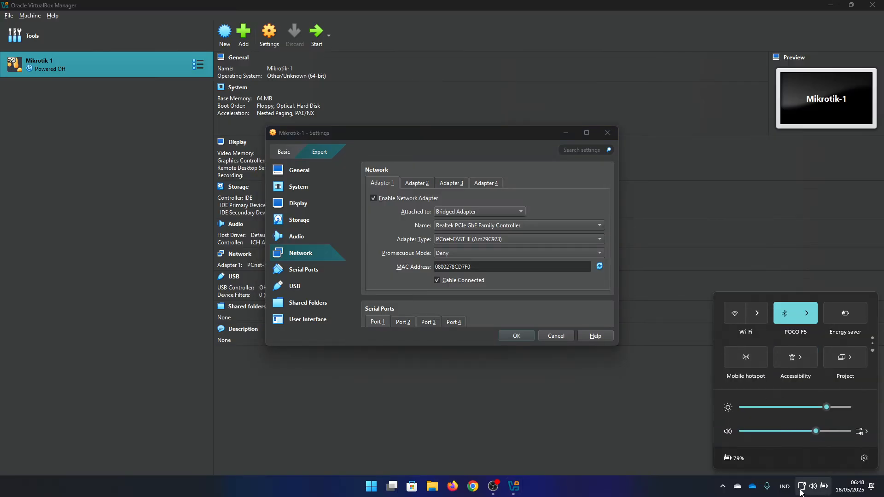
{"action": "left_click", "coordinate": [801, 490]}
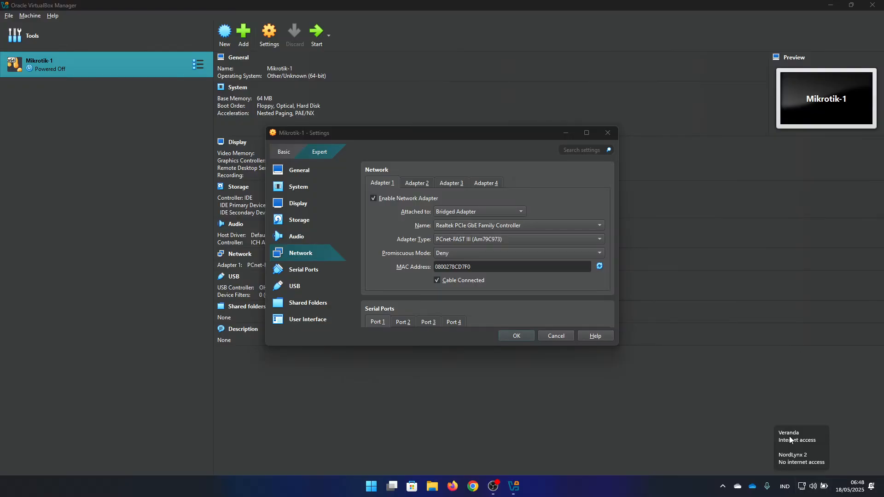
Enable network Adapter 2 and attach it to Internal Network.
{"action": "left_click", "coordinate": [415, 182]}
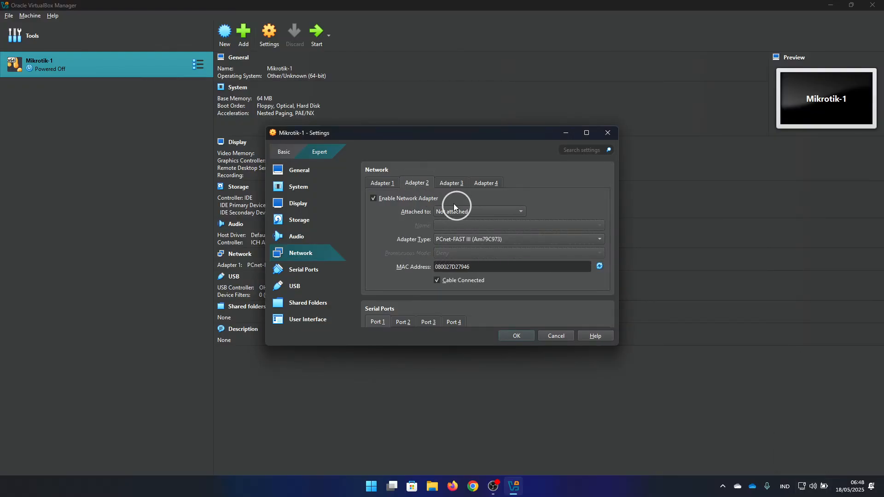
{"action": "left_click", "coordinate": [463, 211]}
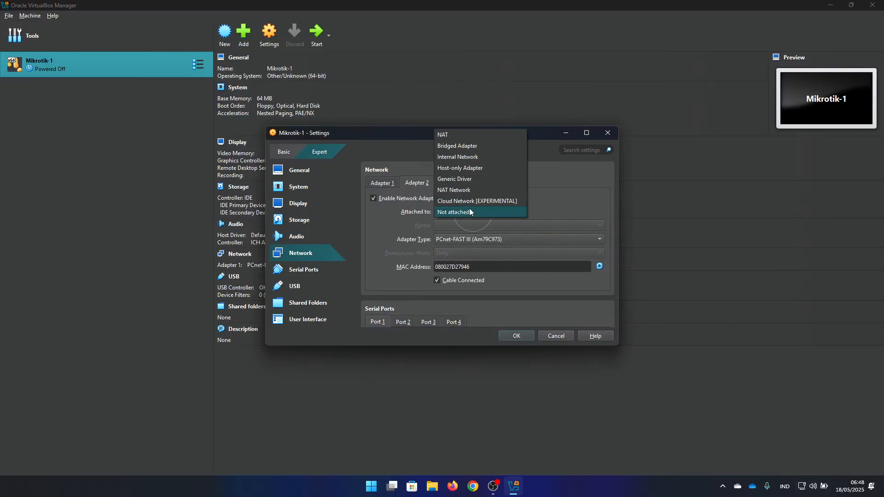
{"action": "left_click", "coordinate": [473, 157]}
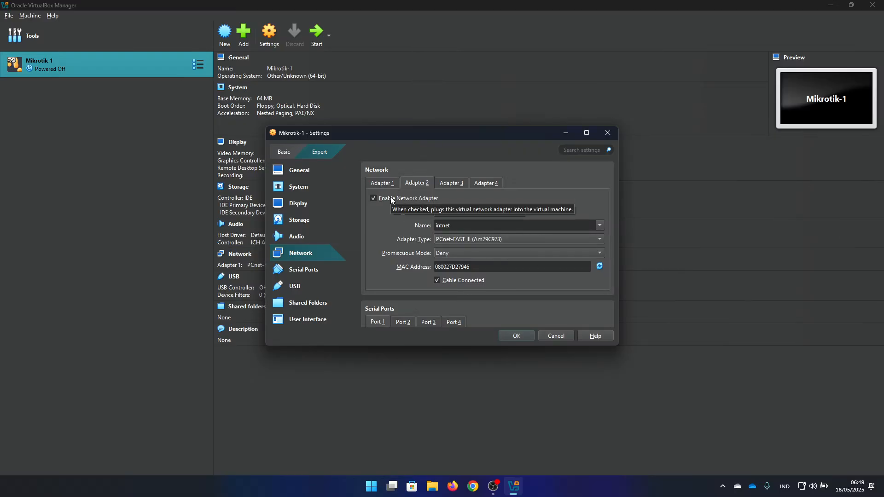
Compare the MAC addresses of Adapter 1 and Adapter 2.
{"action": "left_click", "coordinate": [387, 181]}
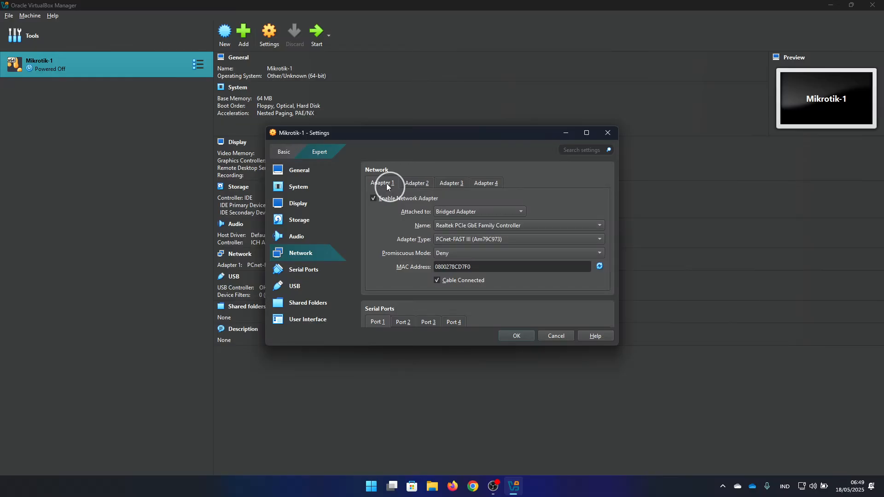
{"action": "left_click_drag", "start_coordinate": [483, 267], "coordinate": [426, 272]}
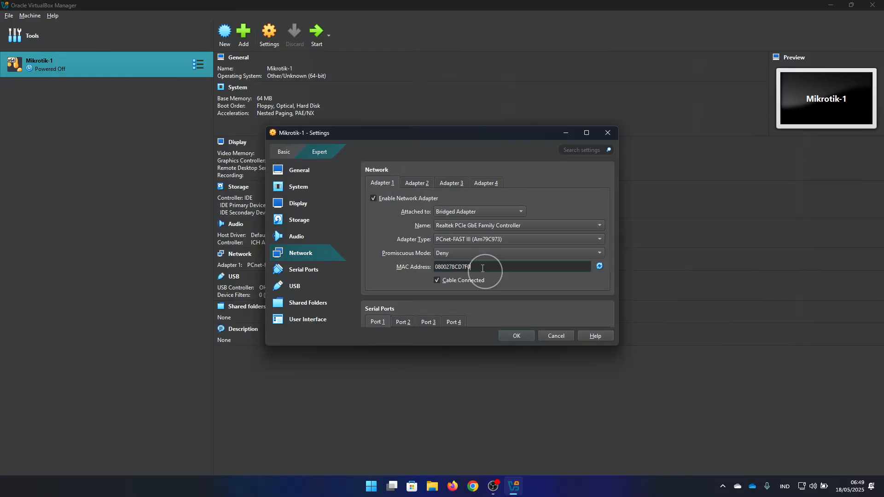
{"action": "left_click", "coordinate": [430, 185]}
{"action": "left_click_drag", "start_coordinate": [486, 267], "coordinate": [417, 268]}
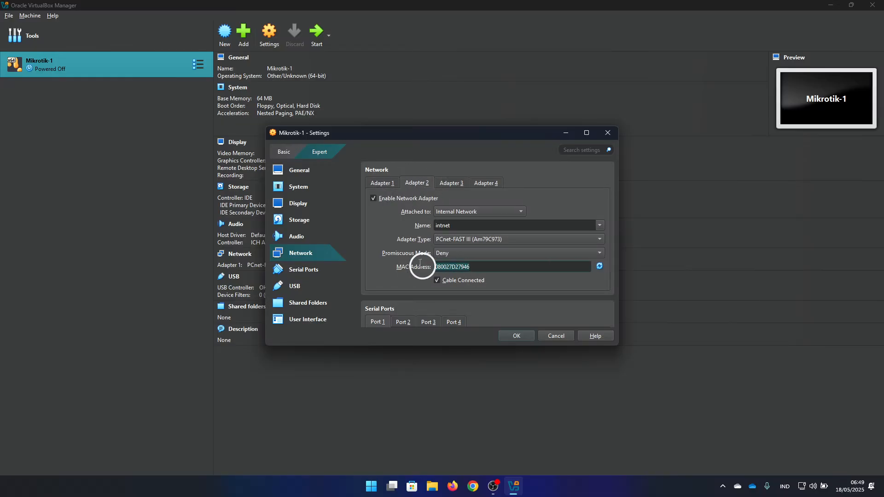
{"action": "left_click", "coordinate": [389, 185]}
{"action": "double_click", "coordinate": [481, 267]}
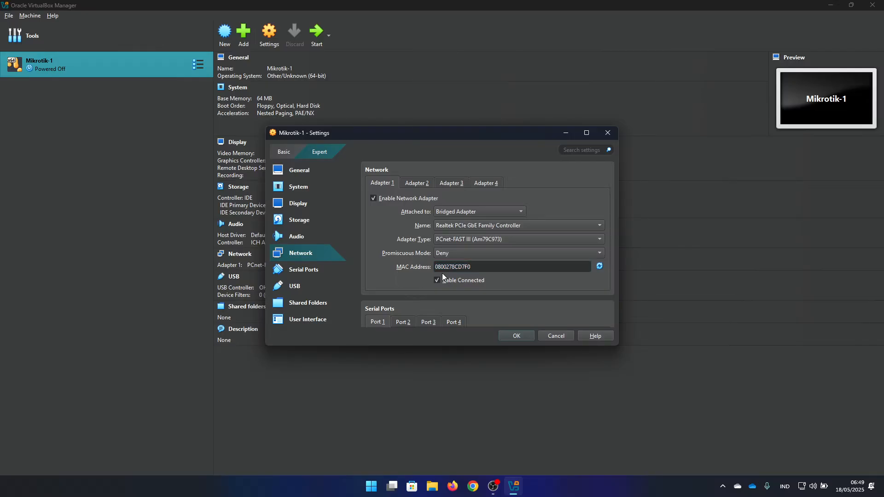
{"action": "left_click", "coordinate": [454, 271]}
Save the network settings and start the Mikrotik-1 virtual machine.
{"action": "left_click", "coordinate": [516, 336]}
{"action": "left_click", "coordinate": [321, 41]}
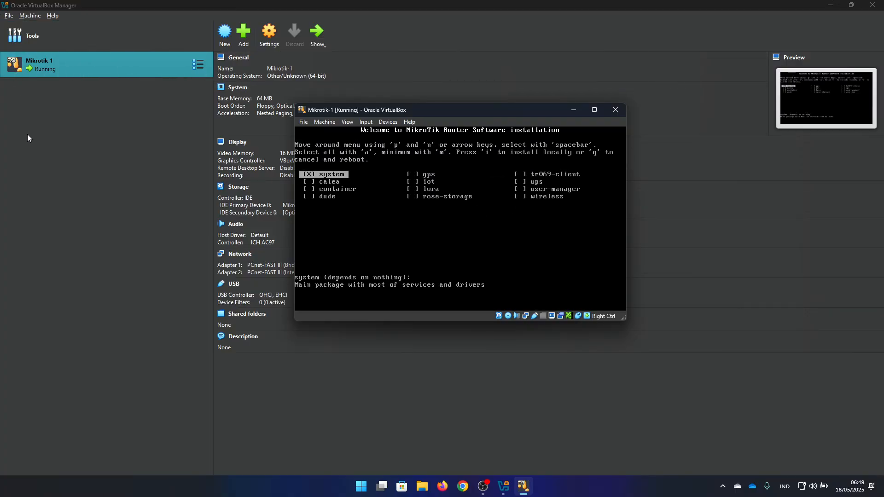
Select all packages in the MikroTik installer and install them locally, agreeing to erase the disk.
{"action": "key", "text": "Down"}
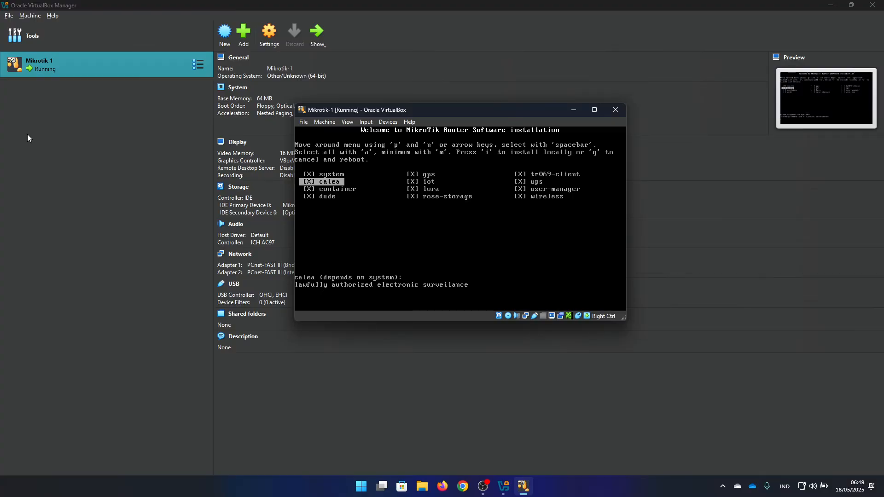
{"action": "type", "text": "i"}
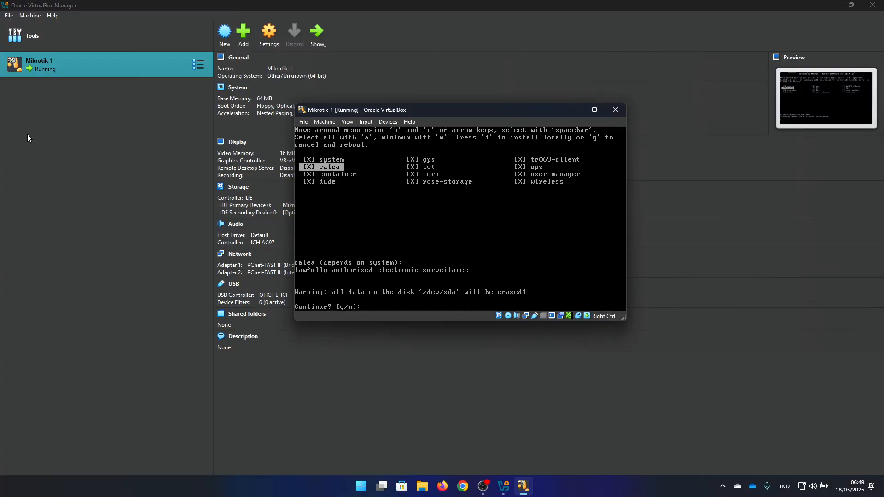
{"action": "type", "text": "y"}
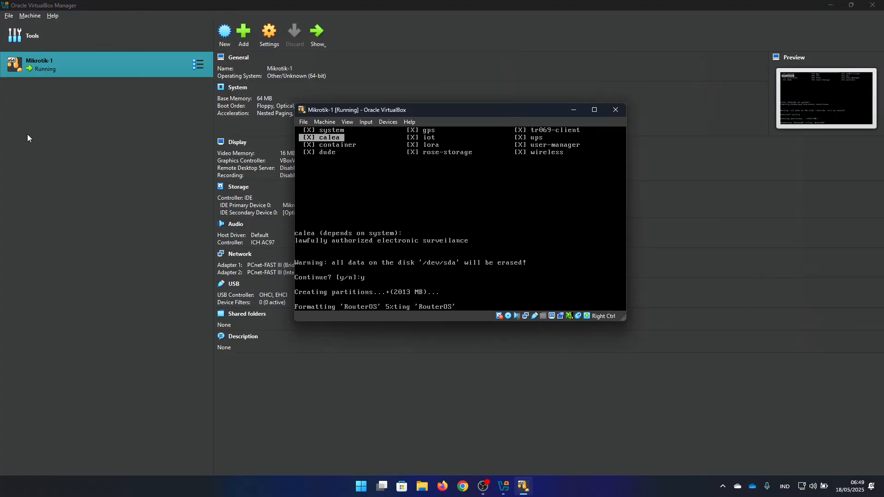
{"action": "left_click", "coordinate": [26, 136]}
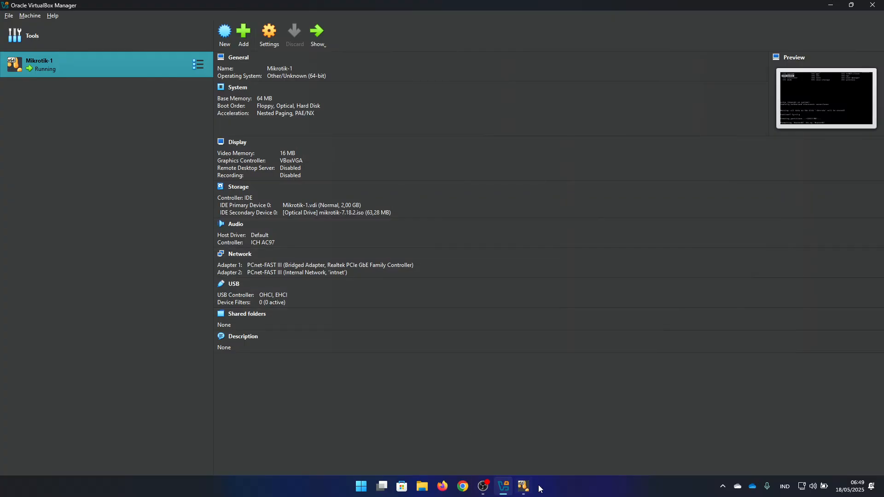
{"action": "left_click", "coordinate": [522, 488]}
{"action": "left_click_drag", "start_coordinate": [487, 116], "coordinate": [475, 115]}
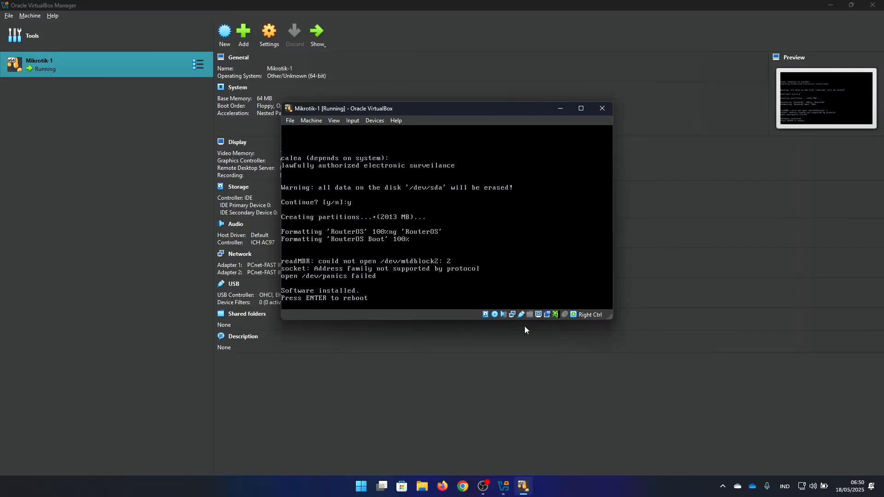
Force-unmount the installation ISO from the virtual optical drive and reboot the virtual machine.
{"action": "left_click", "coordinate": [495, 315]}
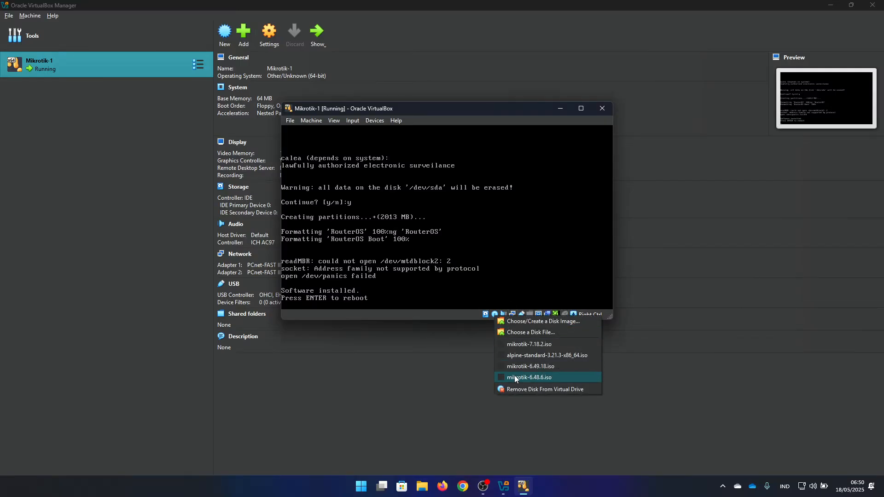
{"action": "left_click", "coordinate": [506, 389]}
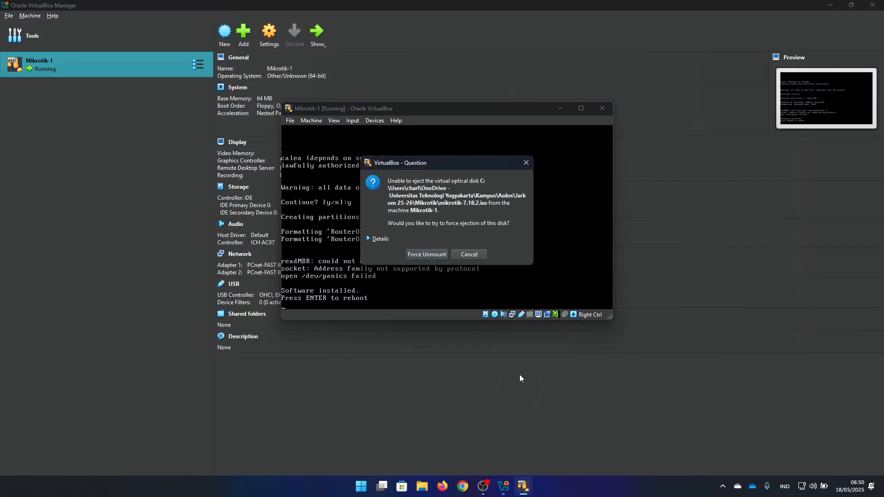
{"action": "left_click", "coordinate": [424, 254]}
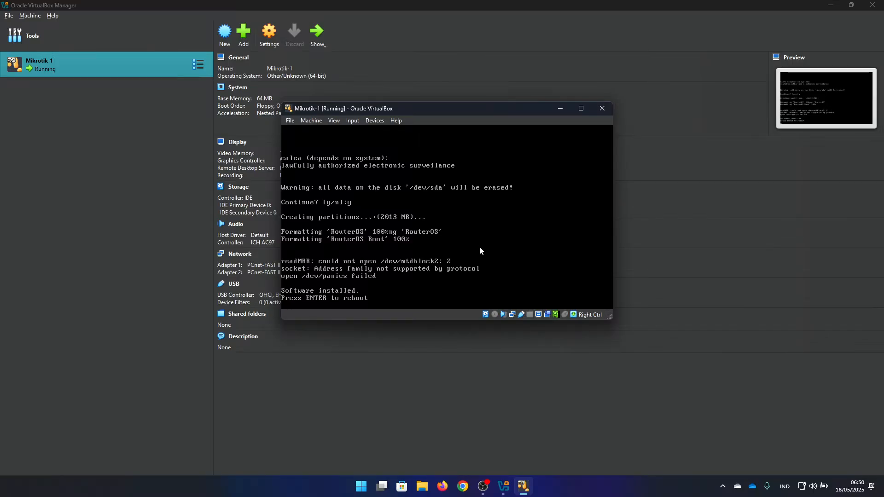
{"action": "key", "text": "Return"}
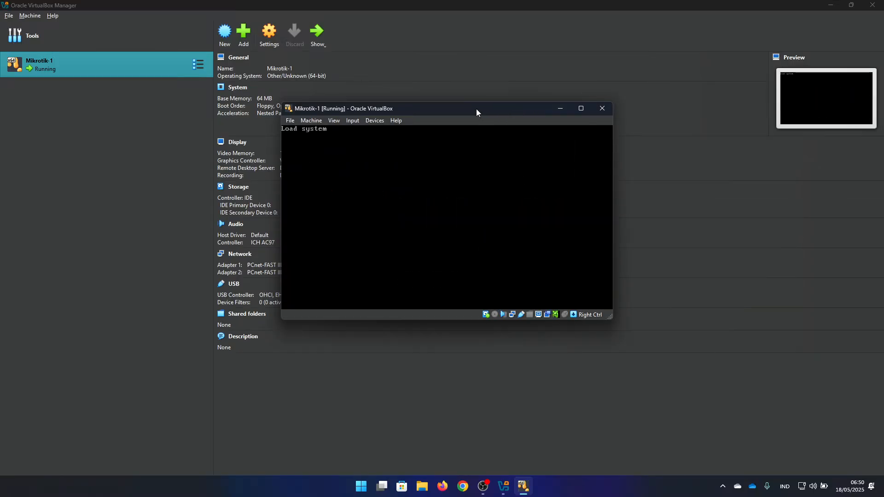
Move the virtual machine window aside, open WinBox and select the MikroTik neighbor's MAC address 08:00:27:8C:D7:F0 as the connection target.
{"action": "left_click_drag", "start_coordinate": [472, 109], "coordinate": [216, 106]}
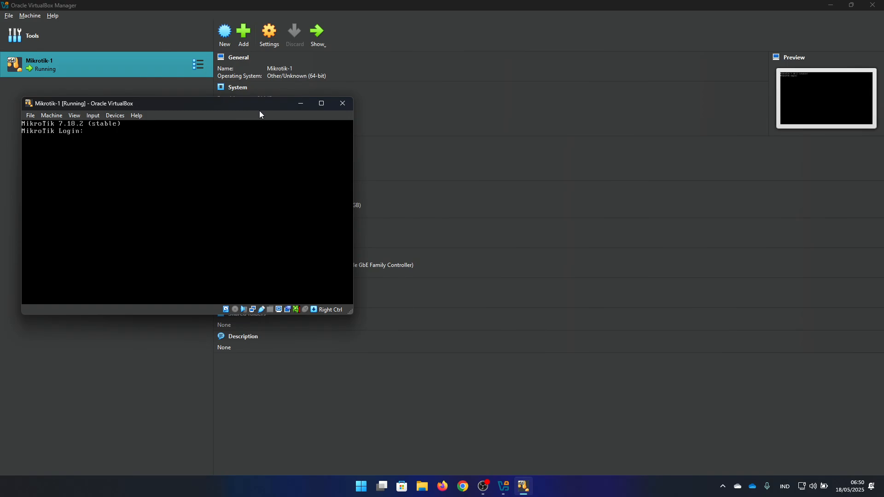
{"action": "key", "text": "super"}
{"action": "type", "text": "winb"}
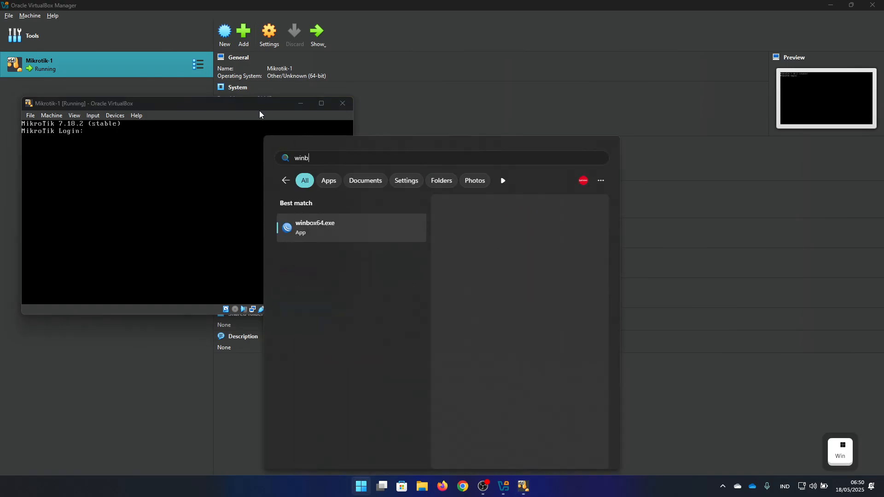
{"action": "key", "text": "Return"}
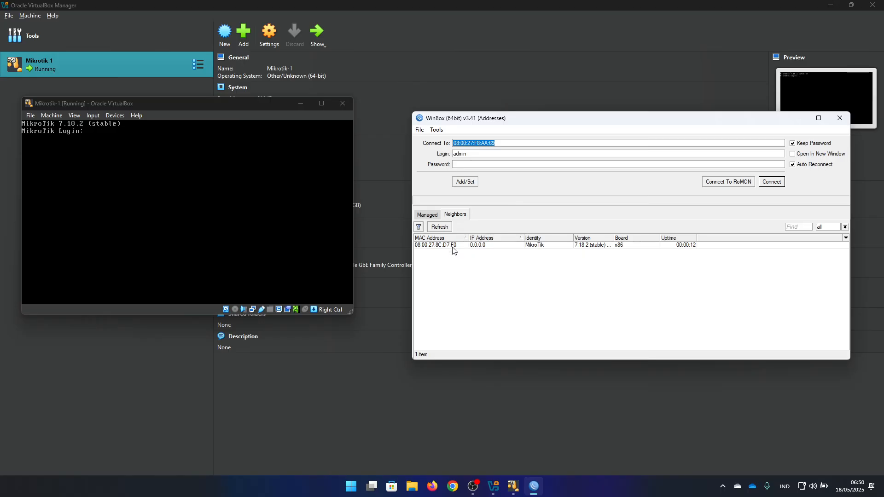
{"action": "left_click", "coordinate": [454, 255]}
{"action": "left_click", "coordinate": [452, 247]}
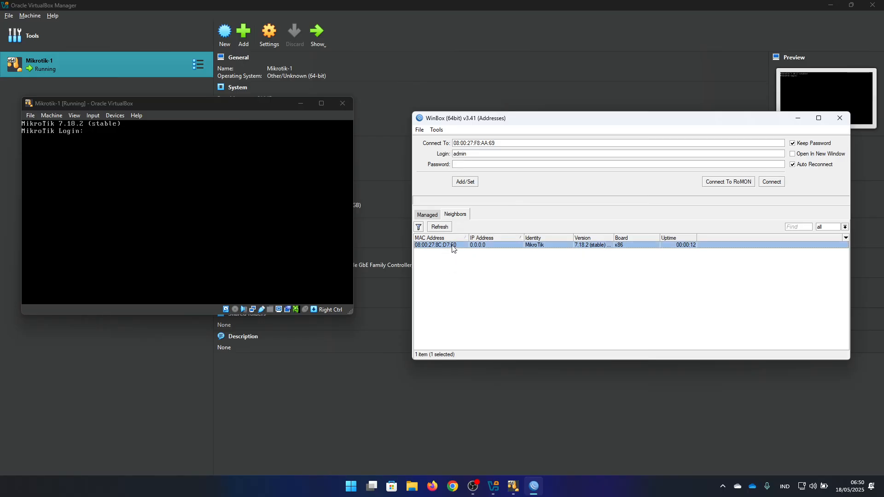
Open Mikrotik-1's network settings beside WinBox to compare Adapter 1's MAC address with the listed neighbor.
{"action": "left_click", "coordinate": [365, 370]}
{"action": "left_click", "coordinate": [268, 30]}
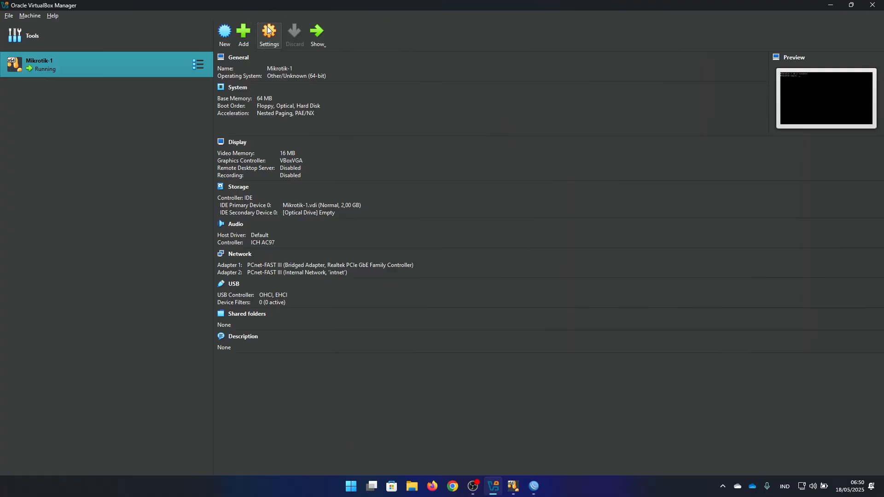
{"action": "left_click", "coordinate": [285, 255]}
{"action": "left_click_drag", "start_coordinate": [442, 132], "coordinate": [219, 125]}
{"action": "left_click", "coordinate": [533, 486]}
{"action": "left_click", "coordinate": [474, 291]}
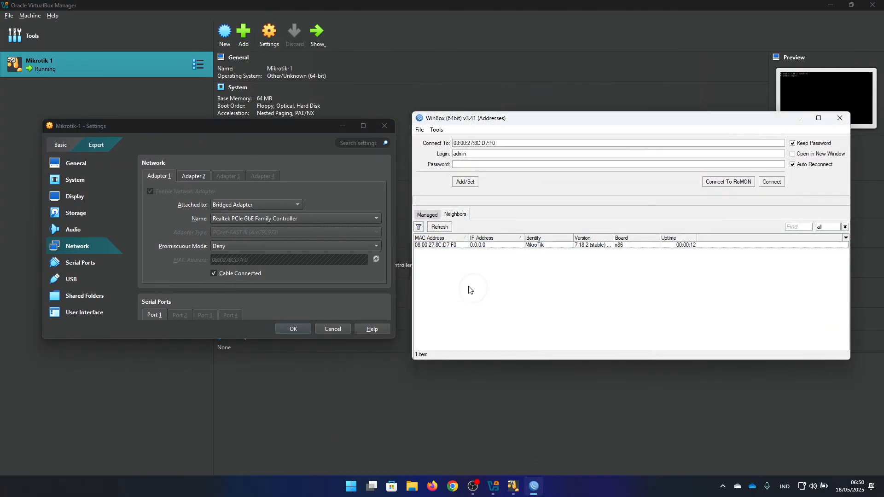
Connect to the listed MikroTik neighbor by its MAC address as admin and dismiss the RouterOS welcome message.
{"action": "left_click", "coordinate": [428, 245]}
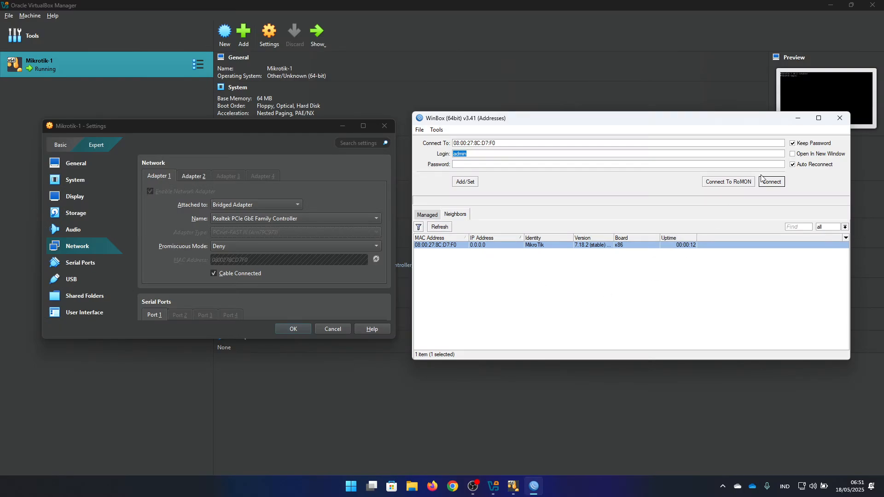
{"action": "left_click", "coordinate": [773, 182]}
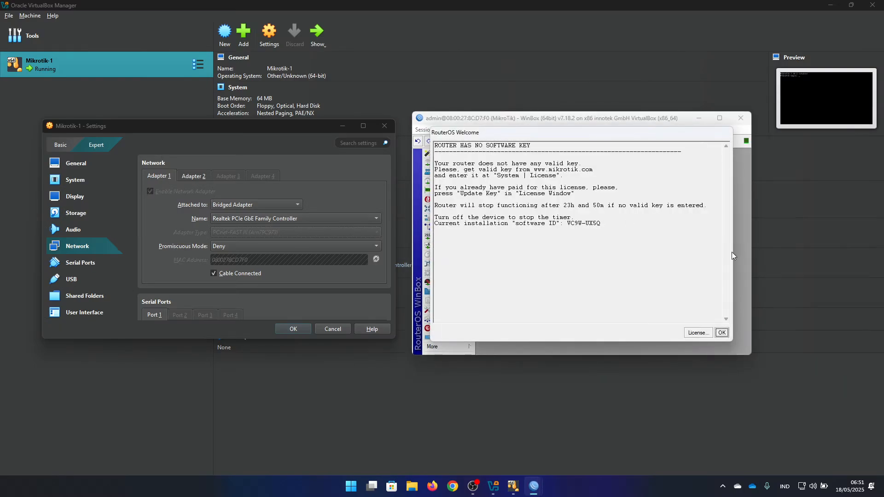
{"action": "left_click", "coordinate": [722, 333]}
{"action": "left_click", "coordinate": [676, 231]}
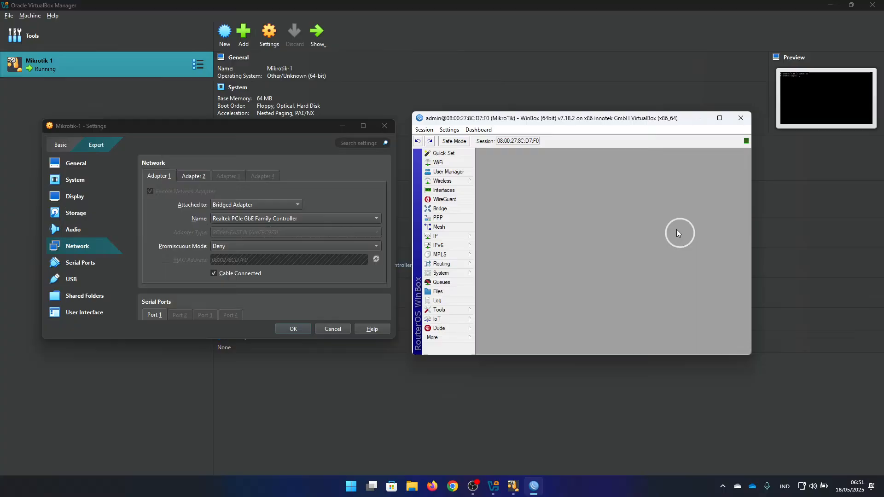
Maximize the router session window and enlarge the interface by two zoom levels.
{"action": "left_click", "coordinate": [720, 118]}
{"action": "key", "text": "ctrl+equal"}
{"action": "key", "text": "ctrl+equal"}
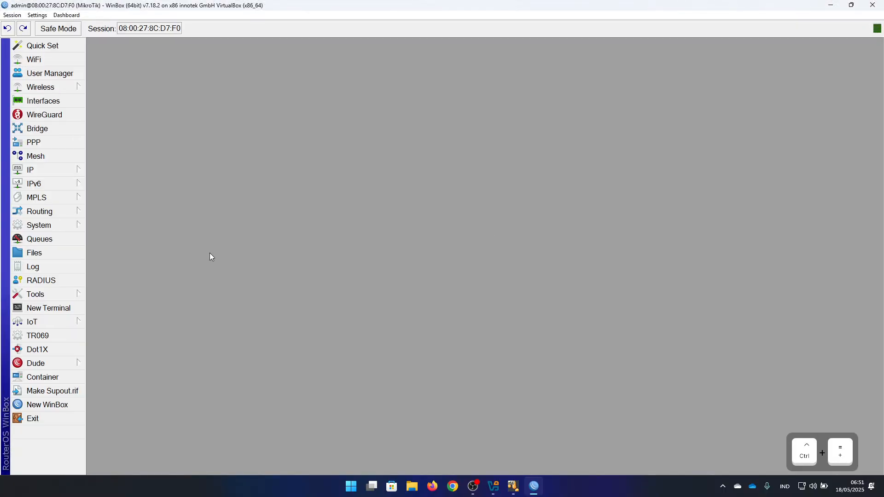
Set the router's system identity to "MikroTik-" followed by the owner's first name and "-1".
{"action": "left_click", "coordinate": [65, 225]}
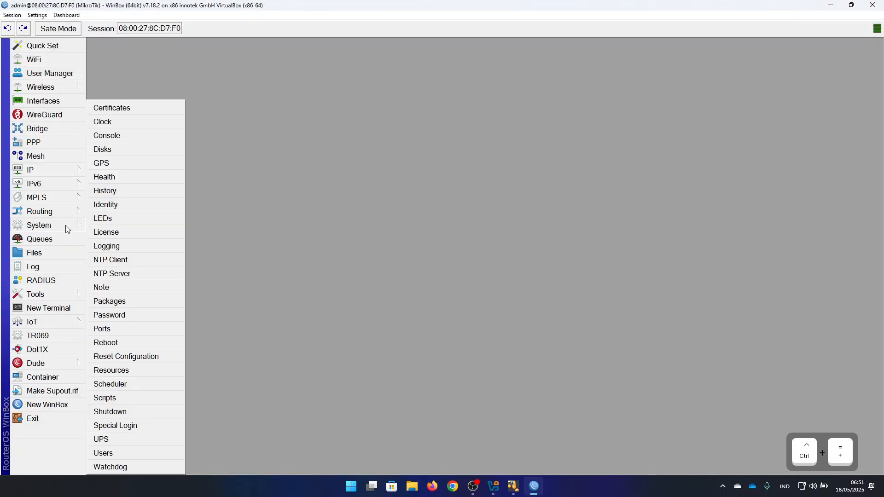
{"action": "left_click", "coordinate": [131, 210]}
{"action": "left_click", "coordinate": [485, 242]}
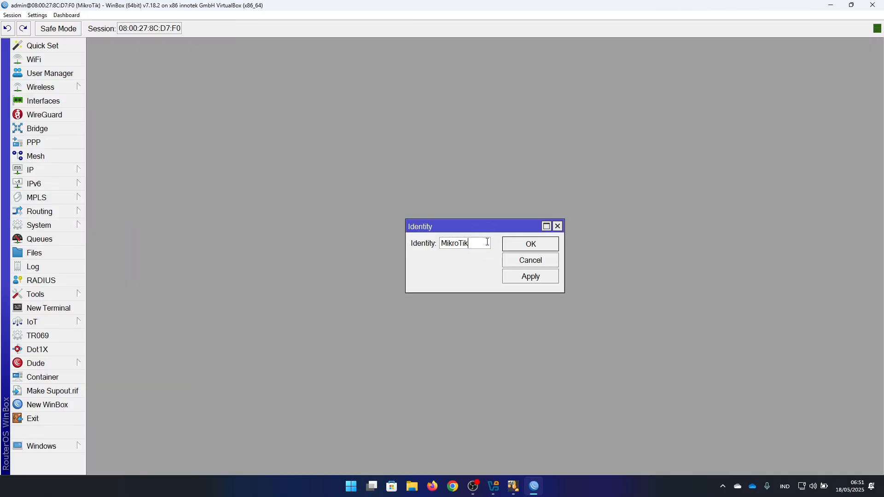
{"action": "type", "text": "-Cha"}
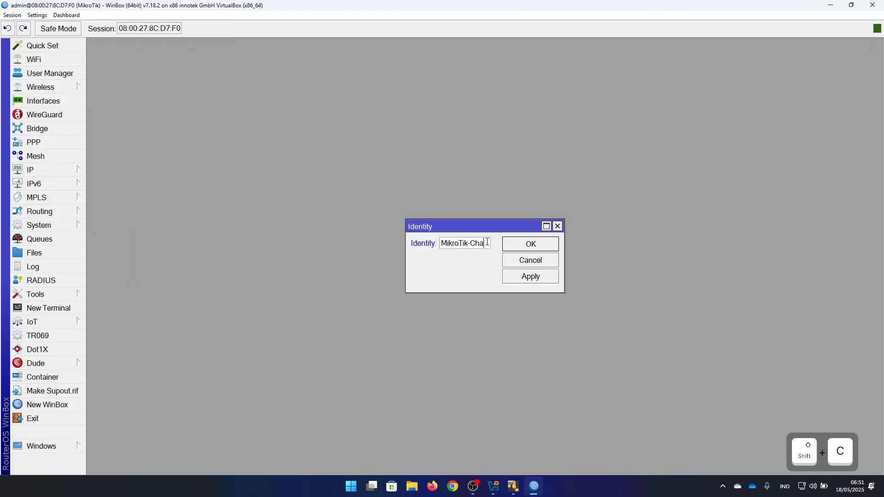
{"action": "type", "text": "rles-1"}
{"action": "left_click", "coordinate": [522, 251]}
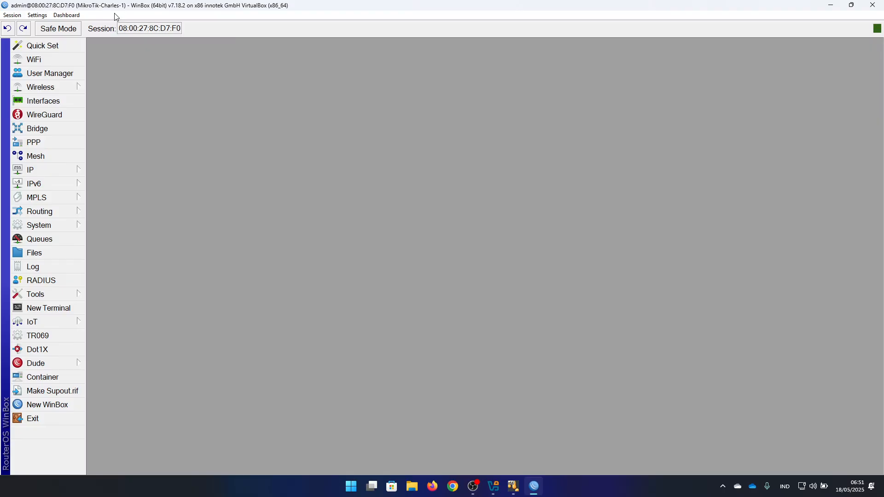
Start a new DHCP client on interface ether1.
{"action": "left_click", "coordinate": [57, 168]}
{"action": "left_click", "coordinate": [125, 141]}
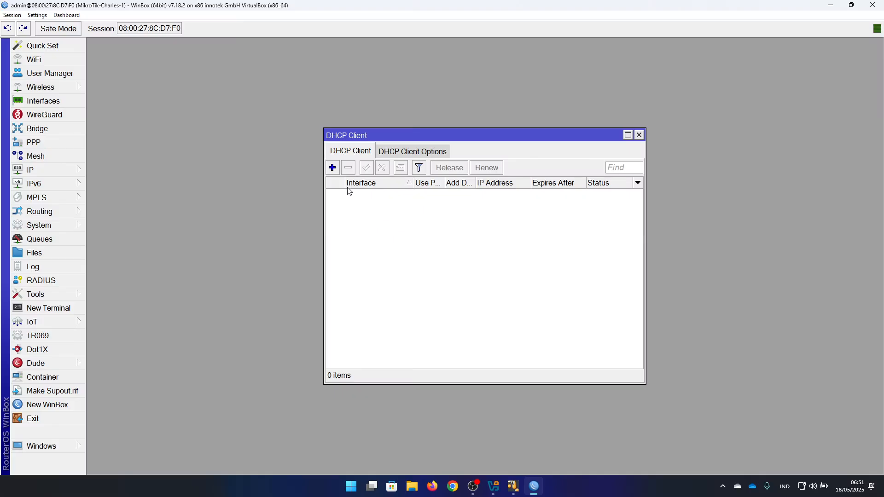
{"action": "left_click", "coordinate": [332, 168]}
{"action": "left_click", "coordinate": [458, 183]}
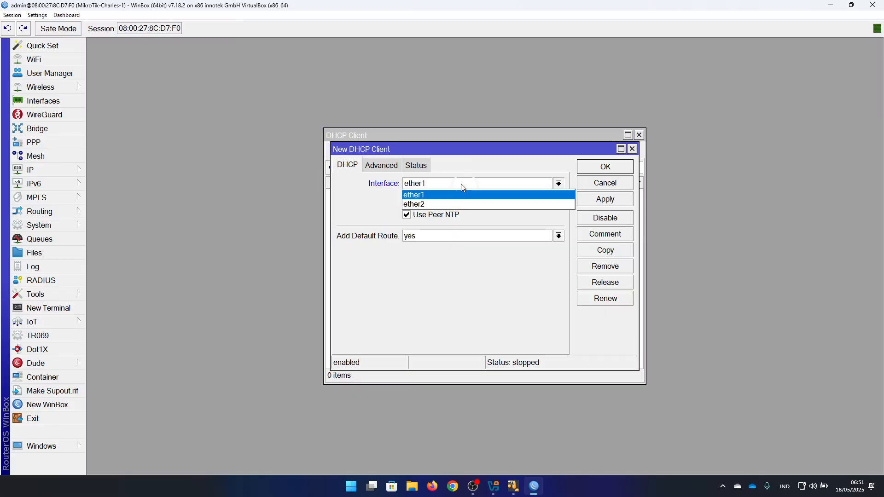
{"action": "left_click", "coordinate": [448, 183]}
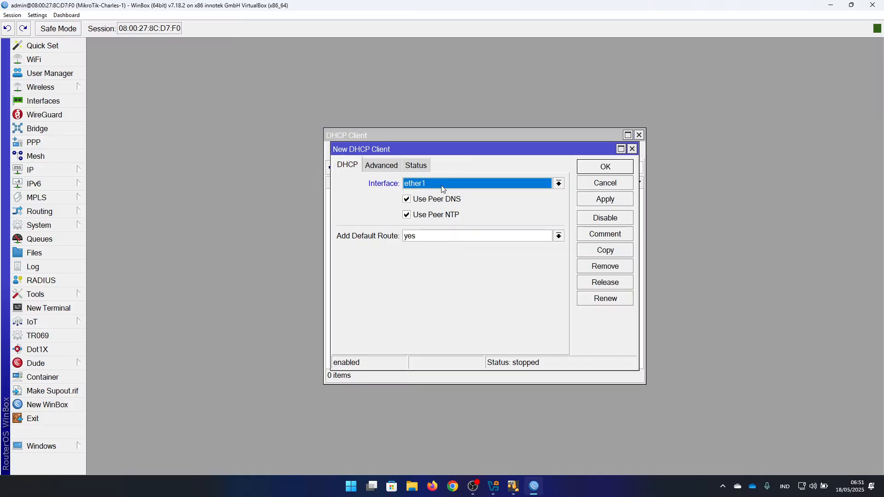
Switch to VirtualBox, close Mikrotik-1's settings to check its network adapter assignments, and return to WinBox.
{"action": "left_click", "coordinate": [493, 486]}
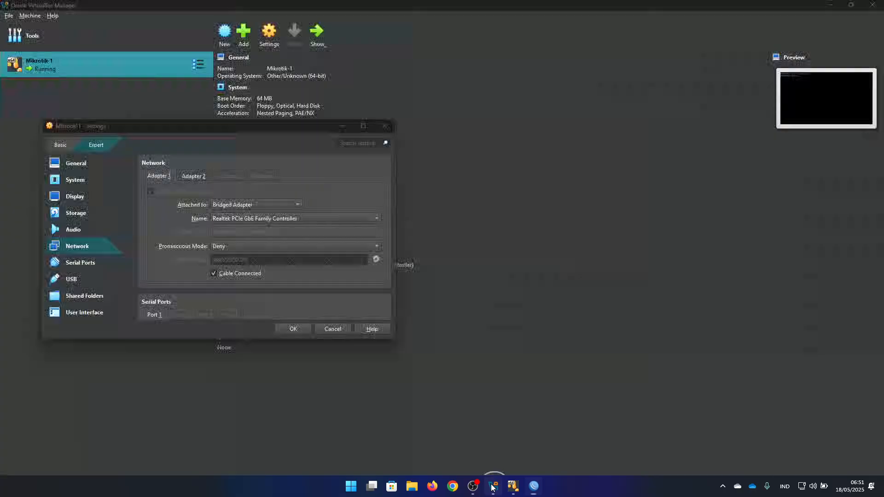
{"action": "left_click", "coordinate": [381, 129]}
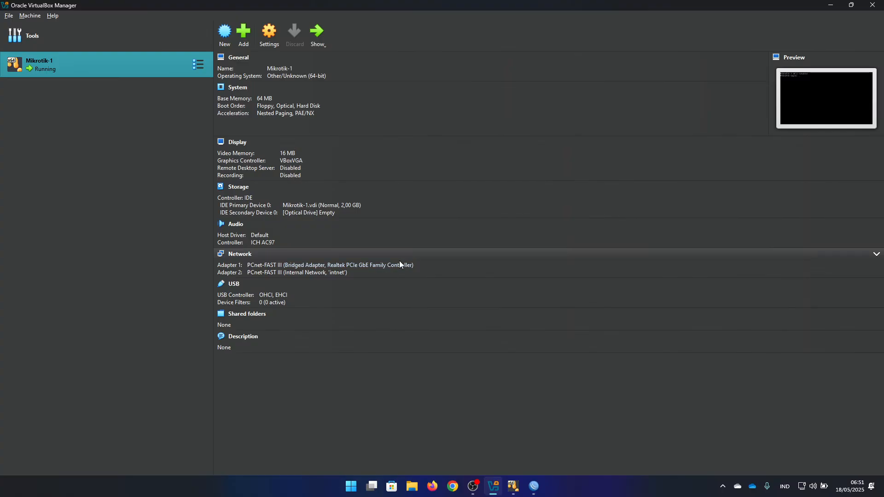
{"action": "left_click", "coordinate": [534, 486]}
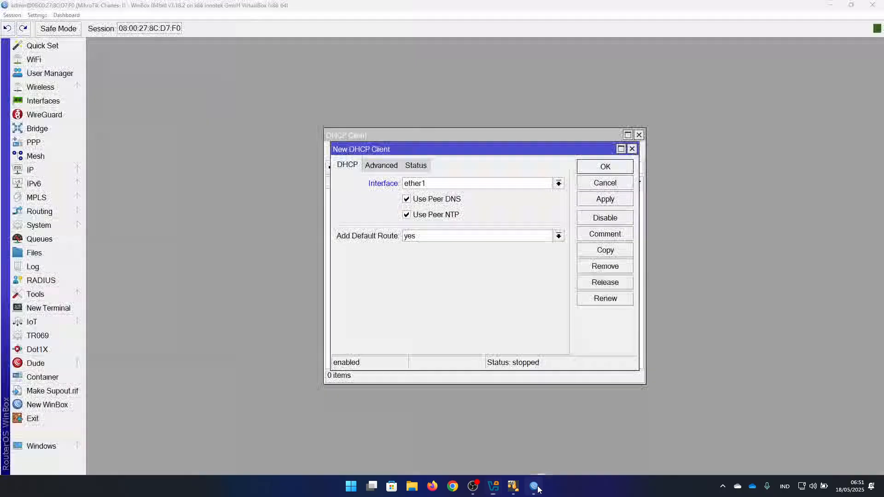
Save the ether1 DHCP client with peer DNS, peer NTP and default route enabled, check its lease, and close the client list.
{"action": "left_click", "coordinate": [597, 170]}
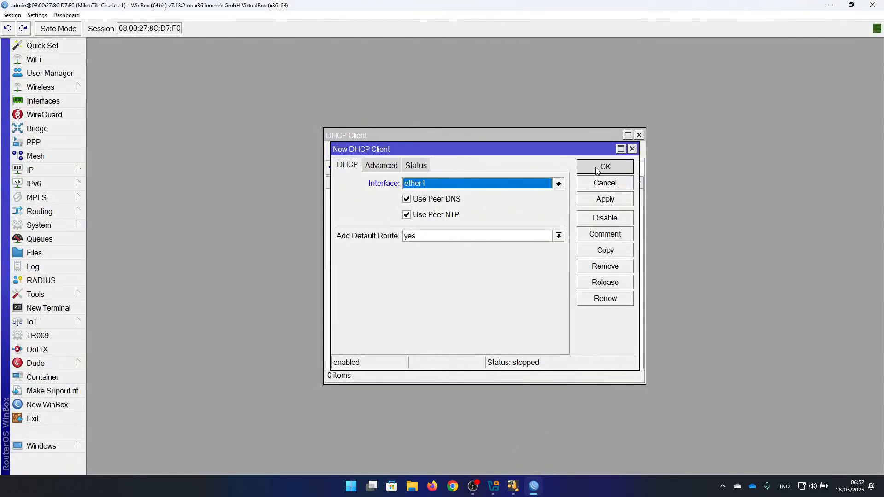
{"action": "left_click", "coordinate": [484, 197]}
{"action": "left_click", "coordinate": [595, 203]}
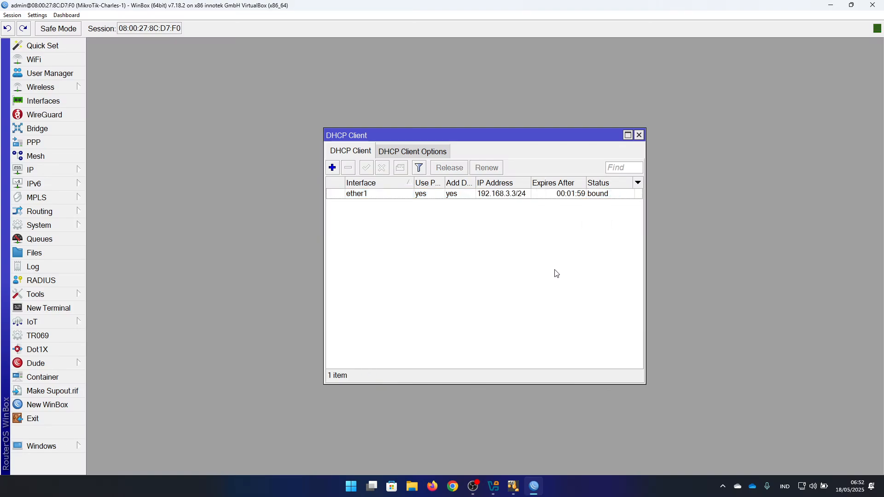
{"action": "left_click", "coordinate": [511, 194]}
{"action": "left_click", "coordinate": [520, 213]}
{"action": "left_click", "coordinate": [639, 135]}
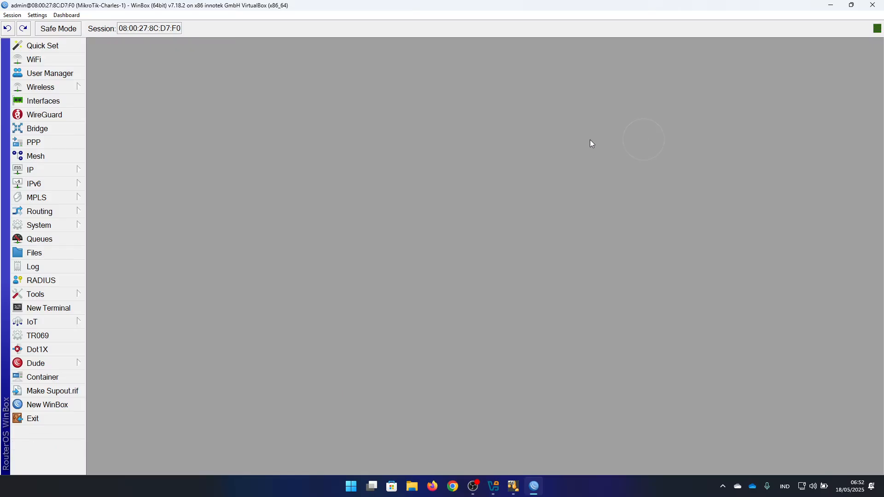
Create a new firewall NAT rule with chain srcnat and out interface ether1.
{"action": "left_click", "coordinate": [61, 170]}
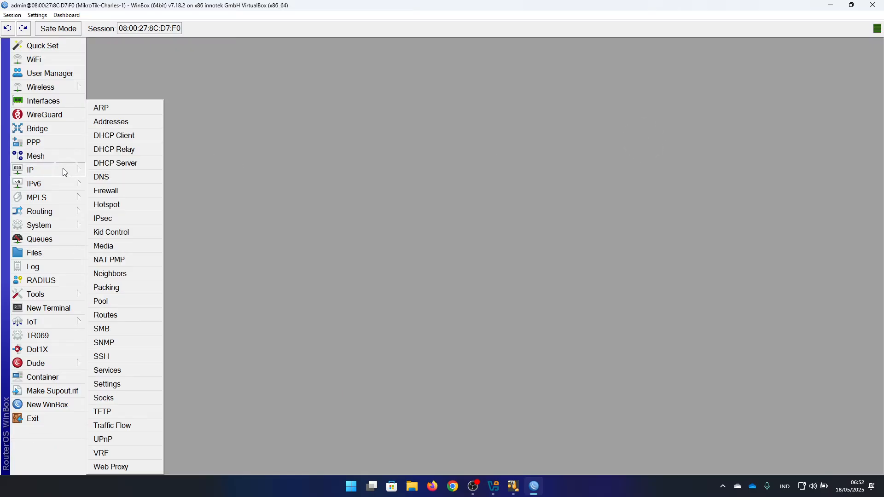
{"action": "left_click", "coordinate": [121, 193]}
{"action": "left_click", "coordinate": [227, 153]}
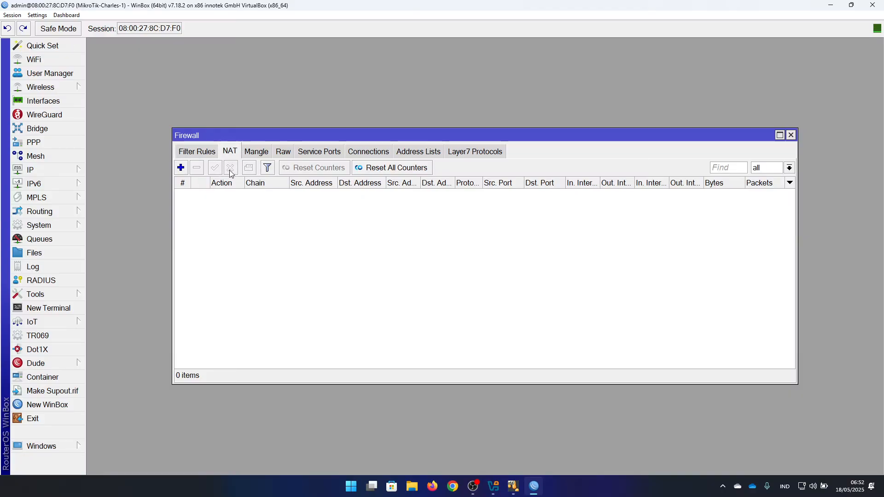
{"action": "left_click", "coordinate": [181, 168]}
{"action": "left_click", "coordinate": [472, 102]}
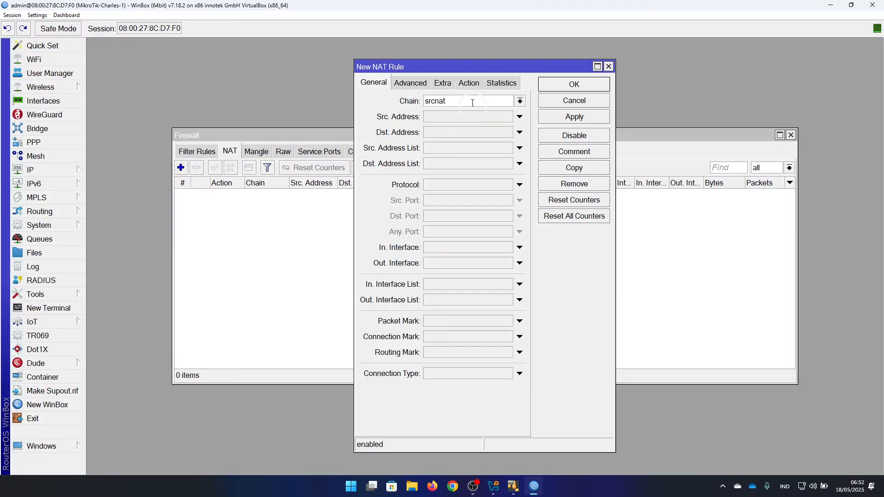
{"action": "left_click", "coordinate": [457, 264]}
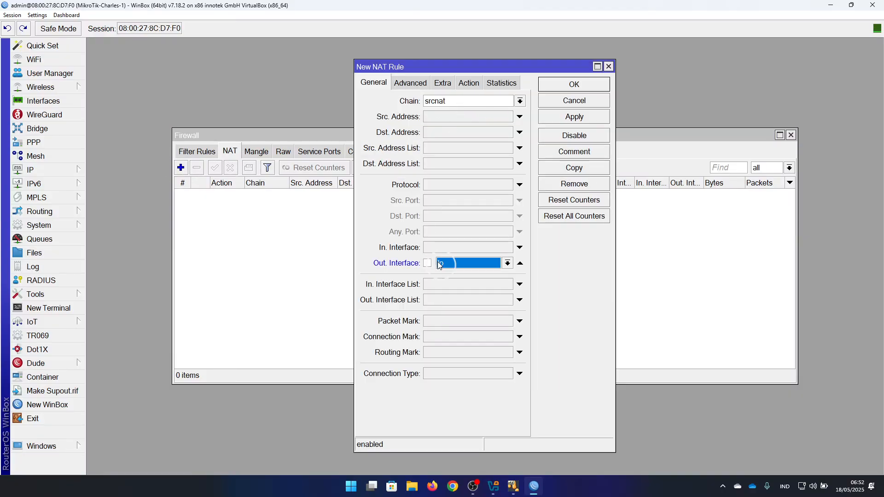
{"action": "left_click", "coordinate": [453, 311]}
Set the NAT rule's action to masquerade, save the rule, and close the firewall window.
{"action": "left_click", "coordinate": [475, 86]}
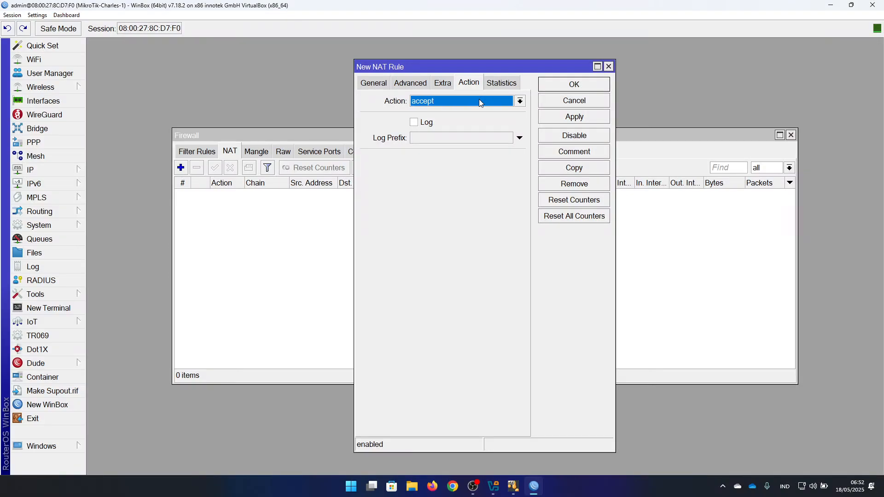
{"action": "left_click", "coordinate": [478, 99]}
{"action": "left_click", "coordinate": [477, 177]}
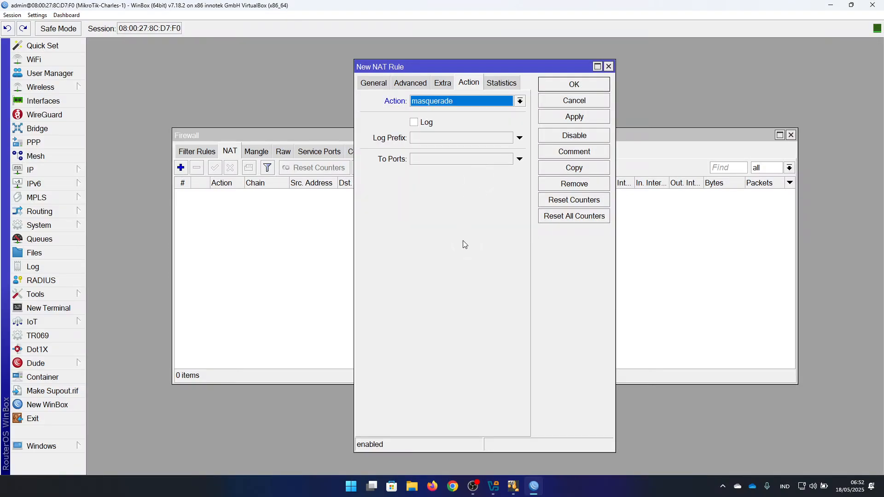
{"action": "left_click", "coordinate": [574, 117]}
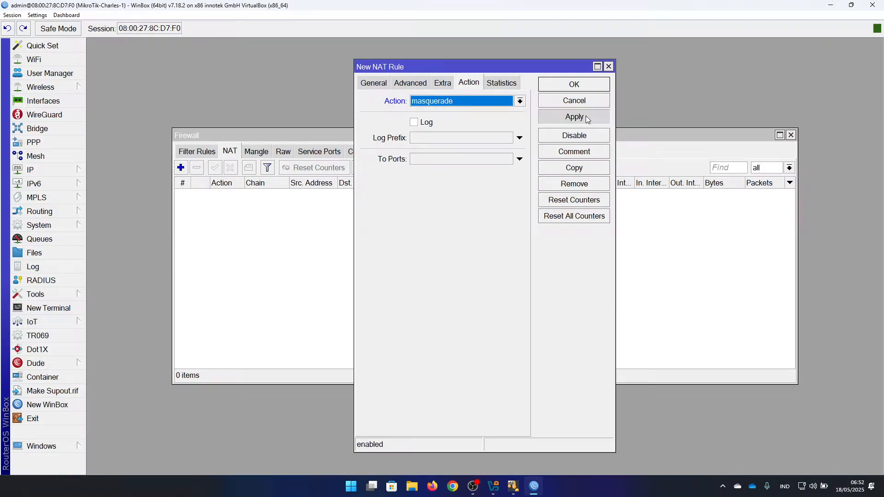
{"action": "left_click", "coordinate": [586, 84]}
{"action": "left_click", "coordinate": [411, 194]}
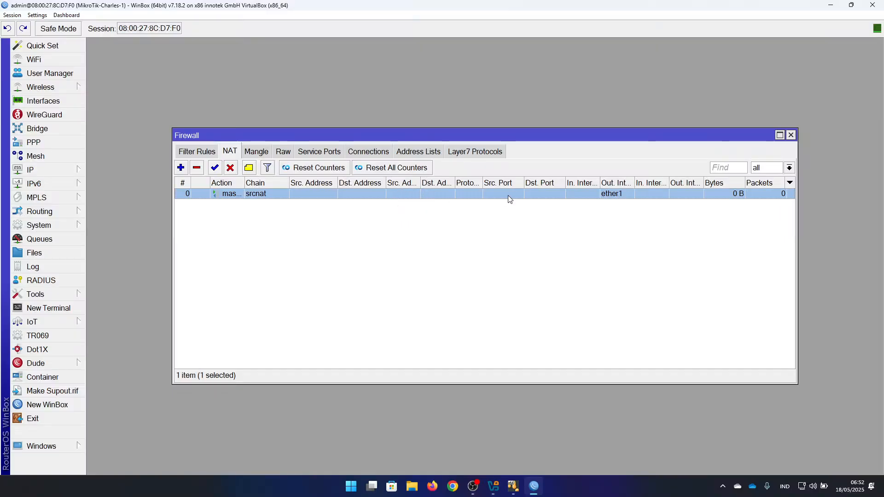
{"action": "left_click", "coordinate": [790, 136]}
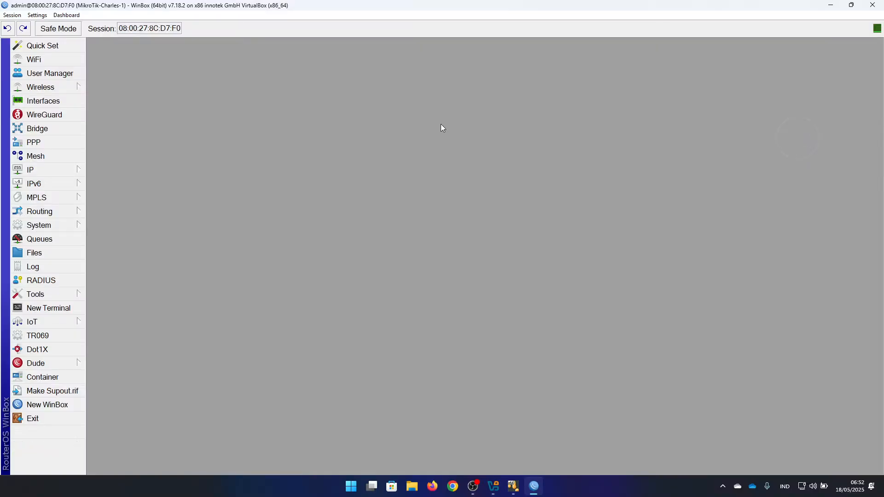
Inspect the IP route list for the default route's gateway and close the list.
{"action": "left_click", "coordinate": [69, 170]}
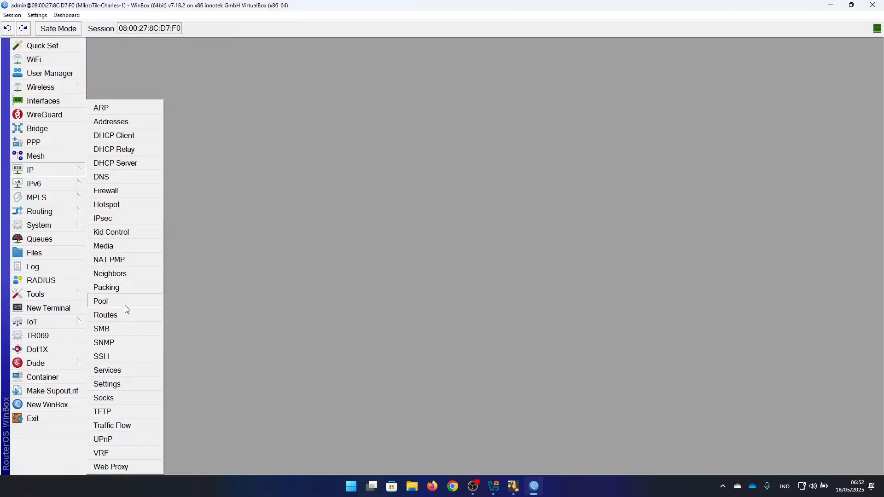
{"action": "left_click", "coordinate": [127, 319]}
{"action": "left_click", "coordinate": [309, 188]}
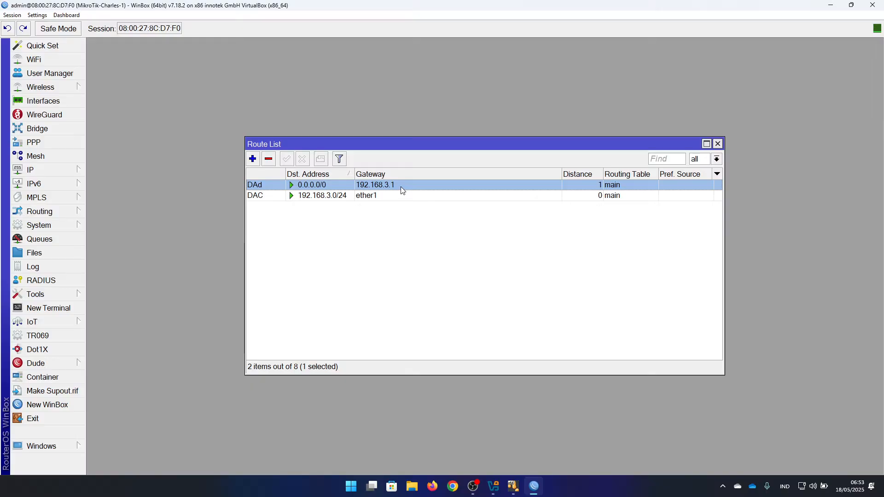
{"action": "left_click", "coordinate": [718, 144]}
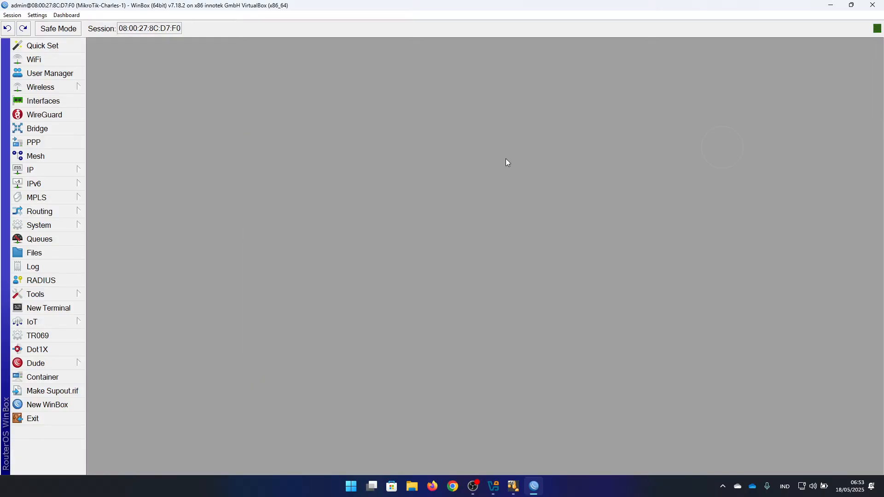
Open a new router terminal, decline viewing the software license, and skip the password change.
{"action": "left_click", "coordinate": [61, 173]}
{"action": "left_click", "coordinate": [236, 296]}
{"action": "left_click", "coordinate": [64, 311]}
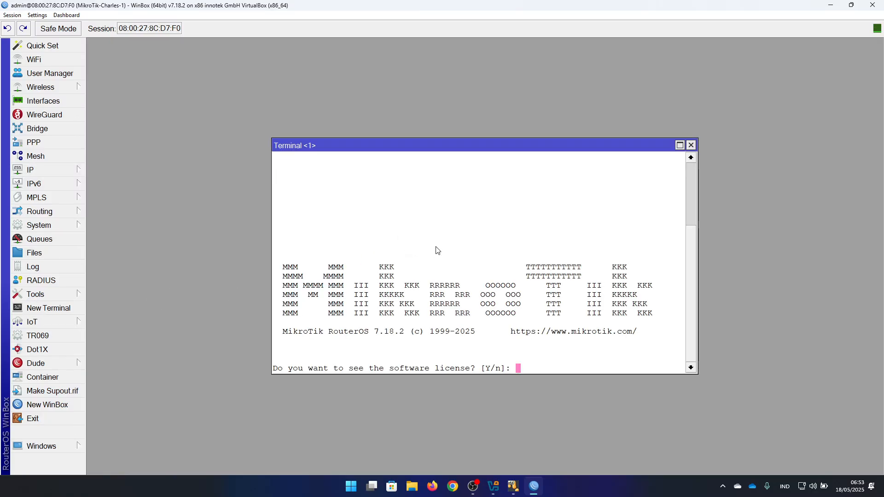
{"action": "type", "text": "n"}
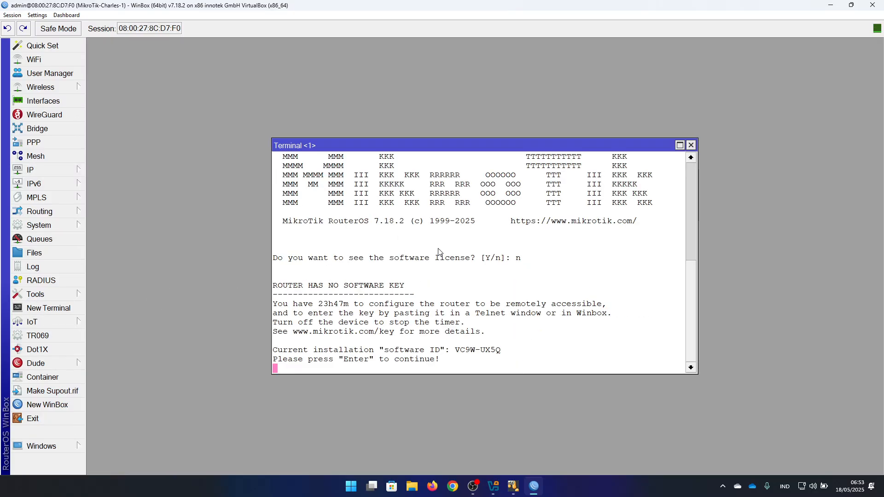
{"action": "key", "text": "Return"}
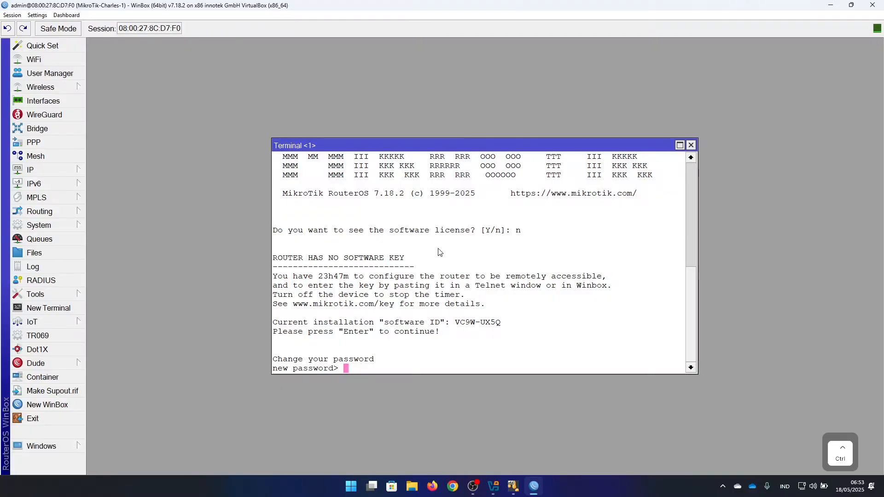
{"action": "key", "text": "ctrl+c"}
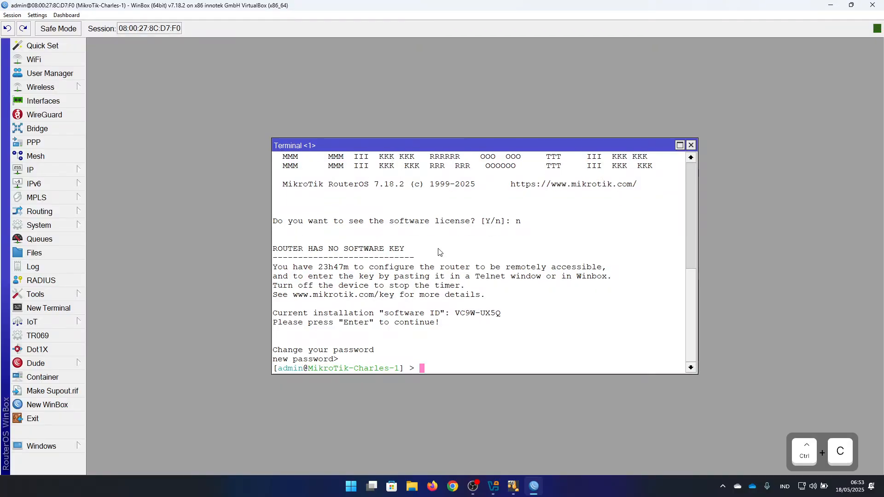
Ping 8.8.8.8 from the router terminal to test internet connectivity, stopping after several replies.
{"action": "type", "text": "ping 8.8.8.8"}
{"action": "key", "text": "Return"}
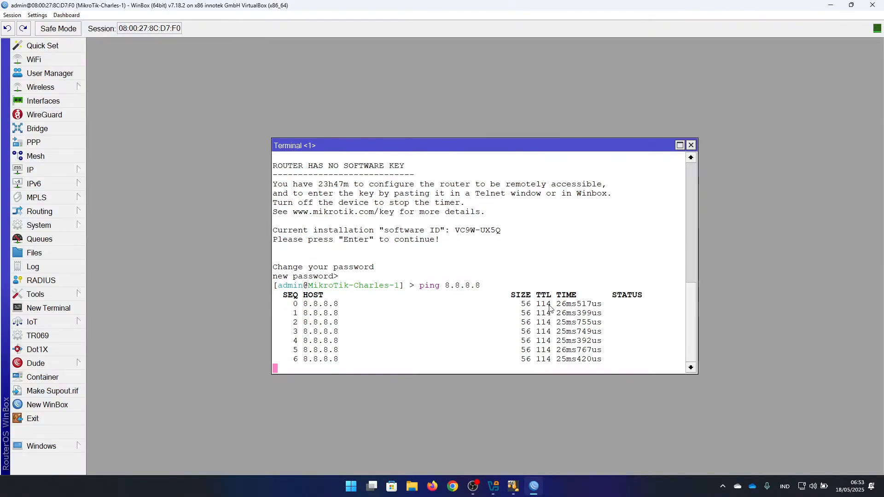
{"action": "key", "text": "ctrl+c"}
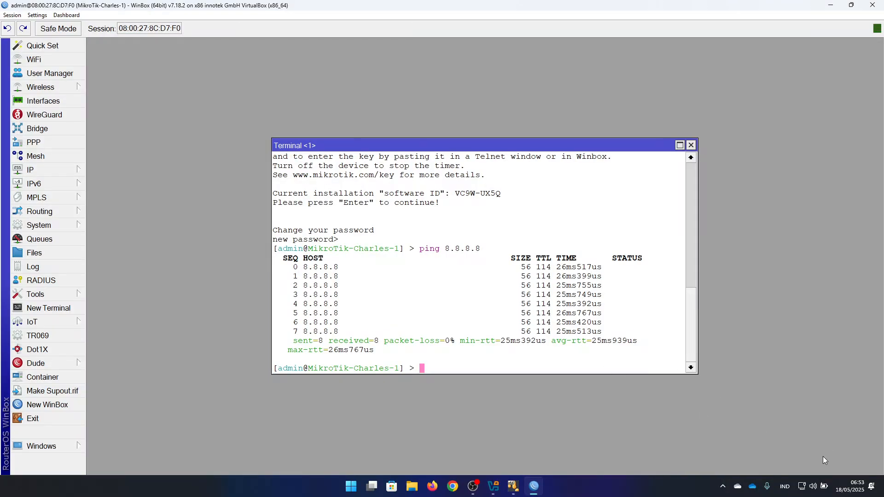
Close the router terminal, exit the WinBox session, and return to the VirtualBox Manager.
{"action": "key", "text": "ctrl"}
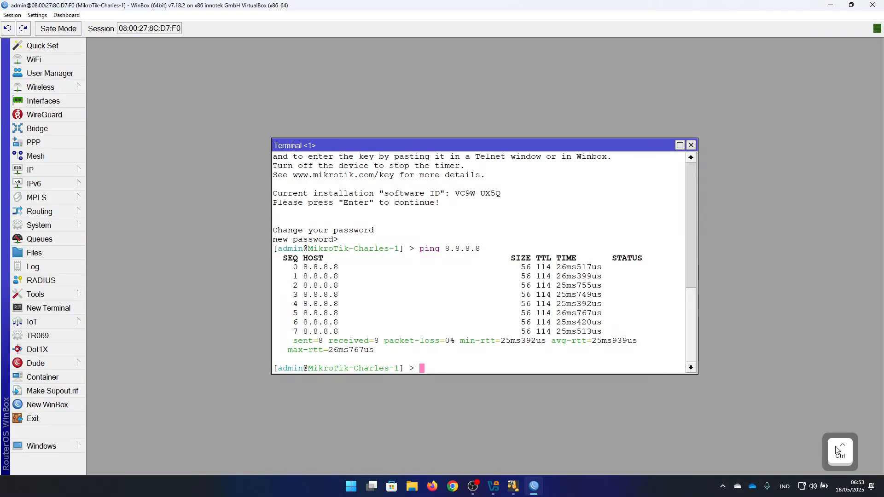
{"action": "left_click", "coordinate": [691, 146]}
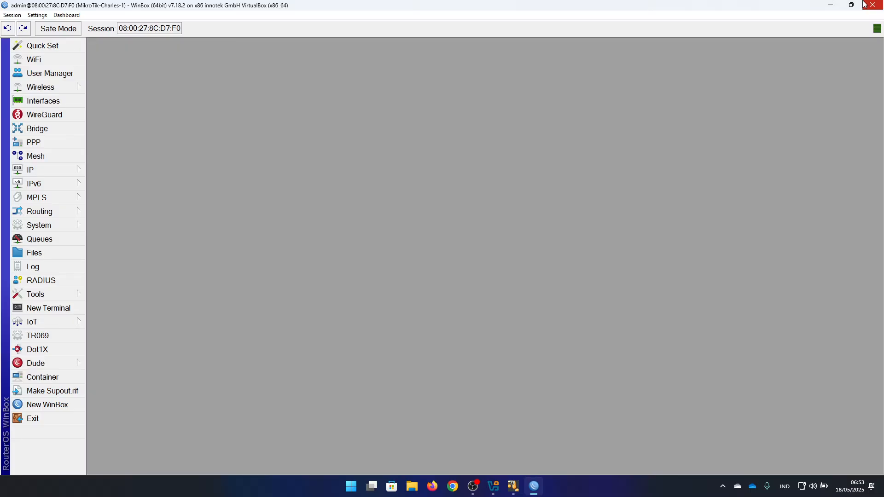
{"action": "left_click", "coordinate": [36, 418]}
{"action": "left_click", "coordinate": [504, 391]}
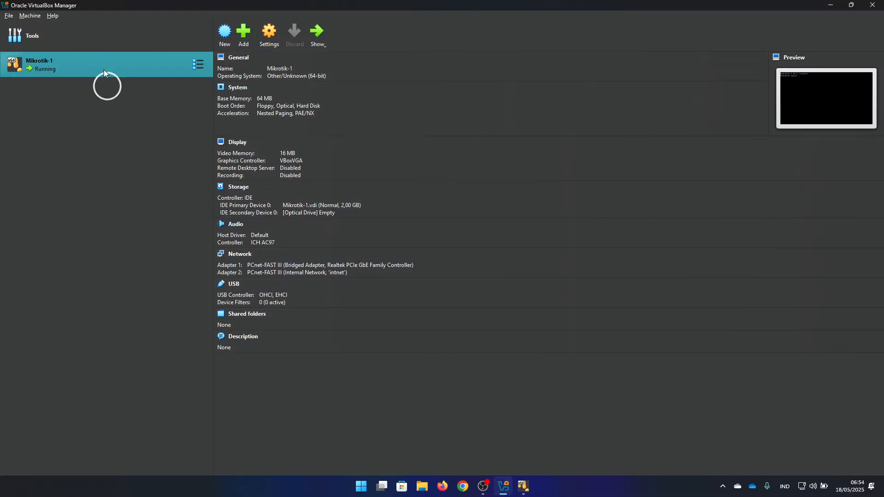
Create a virtual machine named Mikrotik-2 with the mikrotik-7.18.2.iso image and version Other/Unknown (64-bit).
{"action": "left_click", "coordinate": [108, 38]}
{"action": "left_click", "coordinate": [309, 43]}
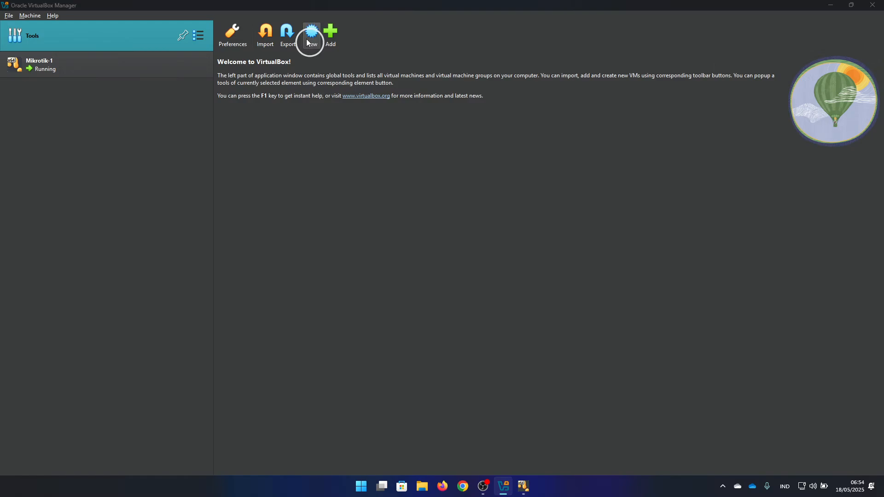
{"action": "type", "text": "Mikrotik-2"}
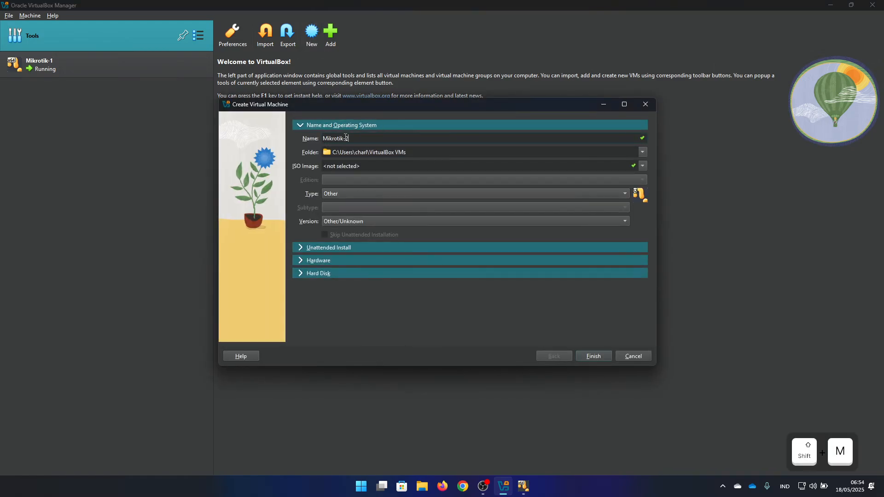
{"action": "left_click", "coordinate": [643, 165]}
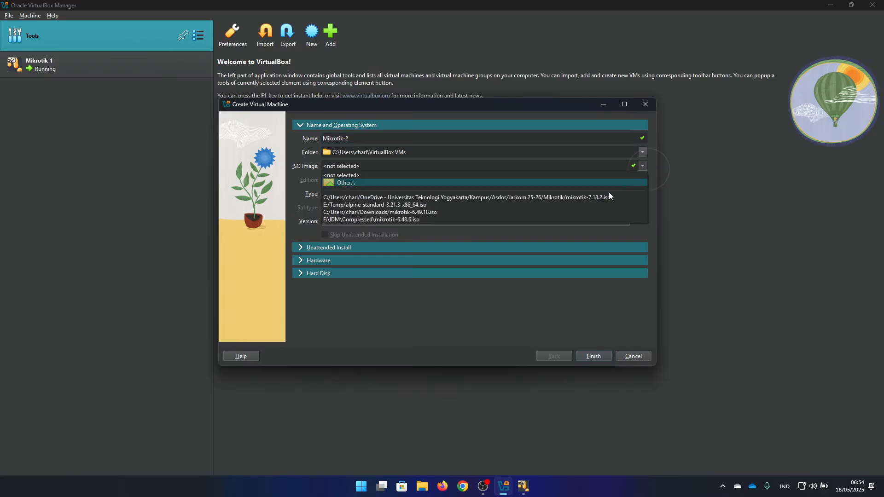
{"action": "left_click", "coordinate": [609, 197]}
{"action": "left_click", "coordinate": [537, 224]}
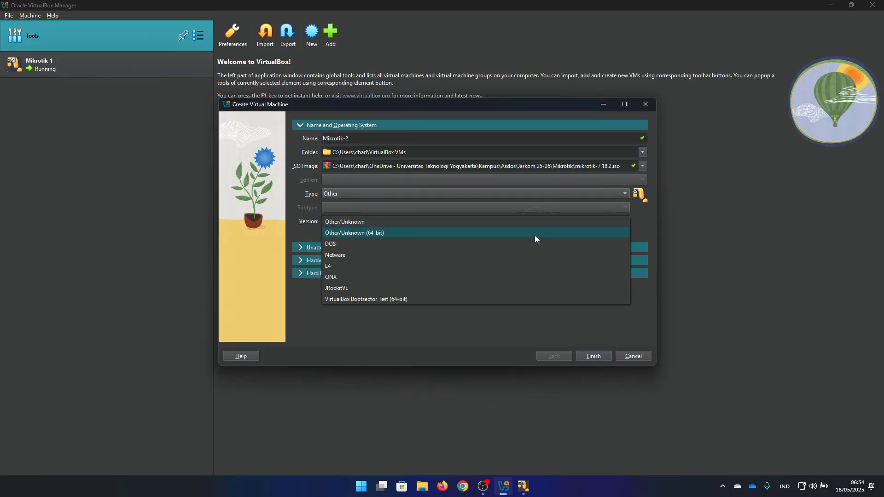
{"action": "left_click", "coordinate": [535, 236]}
{"action": "left_click", "coordinate": [588, 357]}
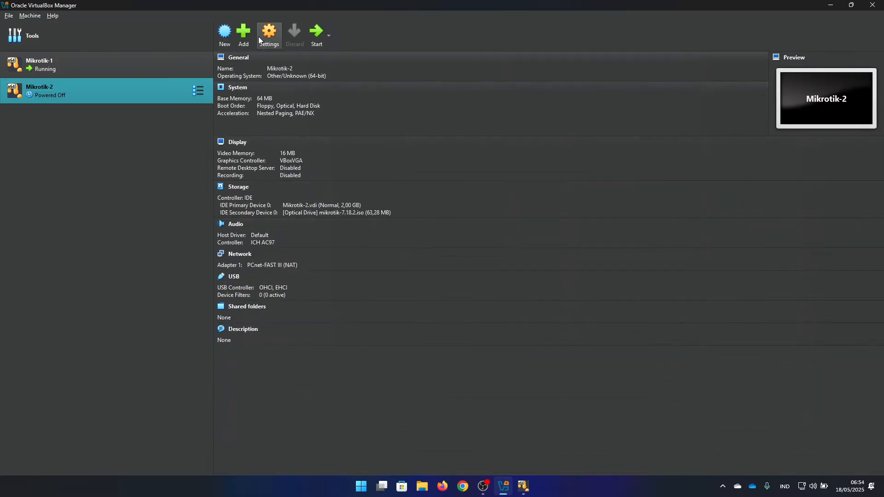
In the Mikrotik-2 network settings, attach Adapter 1 to Bridged Adapter.
{"action": "left_click", "coordinate": [267, 31]}
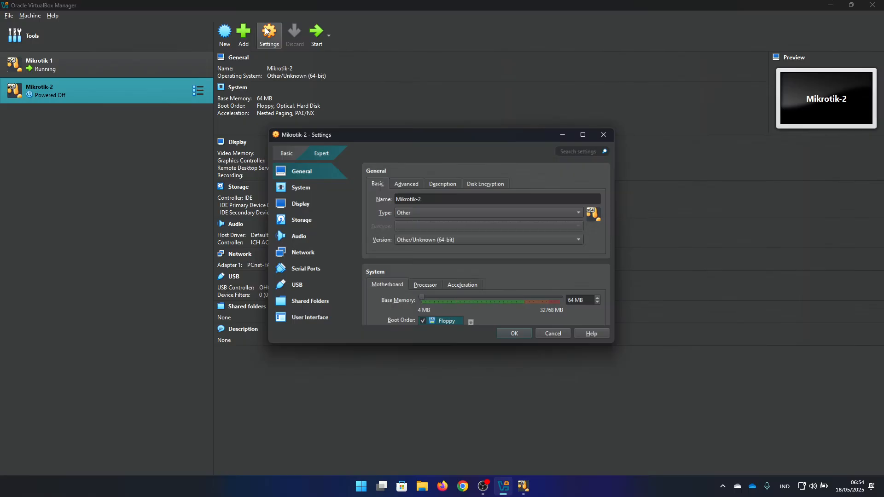
{"action": "left_click", "coordinate": [314, 249]}
{"action": "left_click", "coordinate": [459, 211]}
{"action": "left_click", "coordinate": [464, 219]}
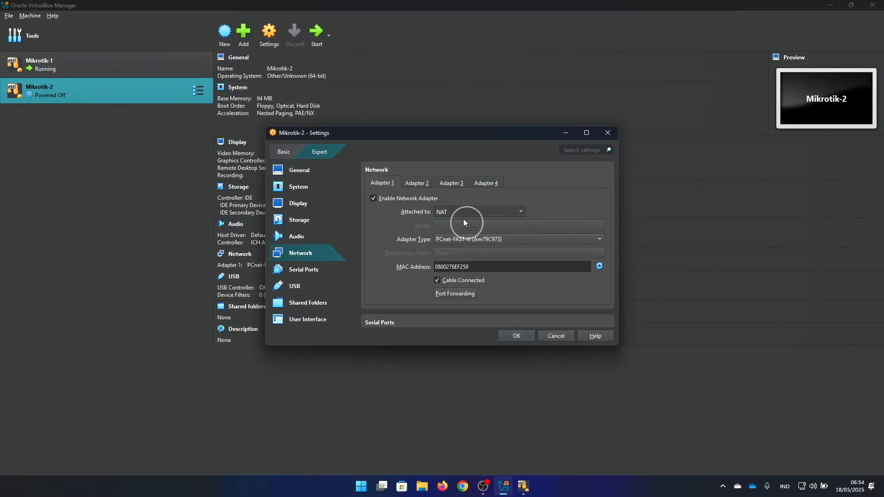
Enable Adapter 2 attached to Internal Network, check Adapter 1, and save the Mikrotik-2 settings.
{"action": "left_click", "coordinate": [415, 184]}
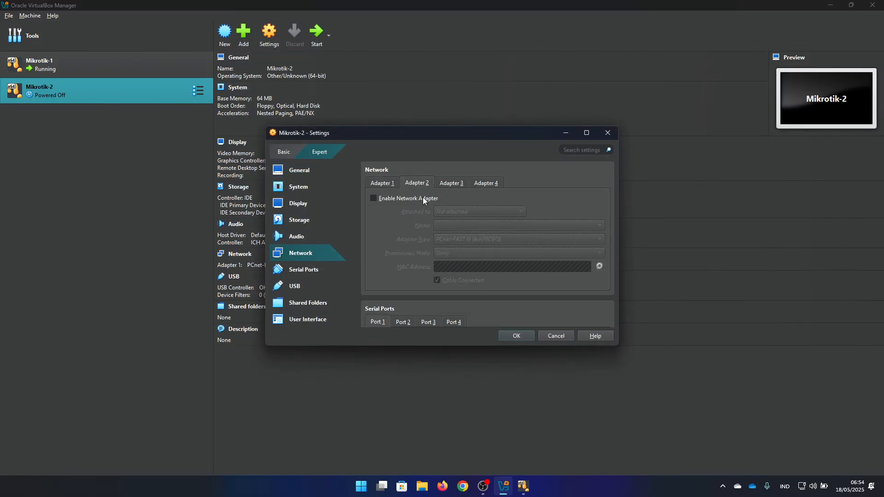
{"action": "left_click", "coordinate": [423, 198]}
{"action": "left_click", "coordinate": [456, 212]}
{"action": "left_click", "coordinate": [465, 157]}
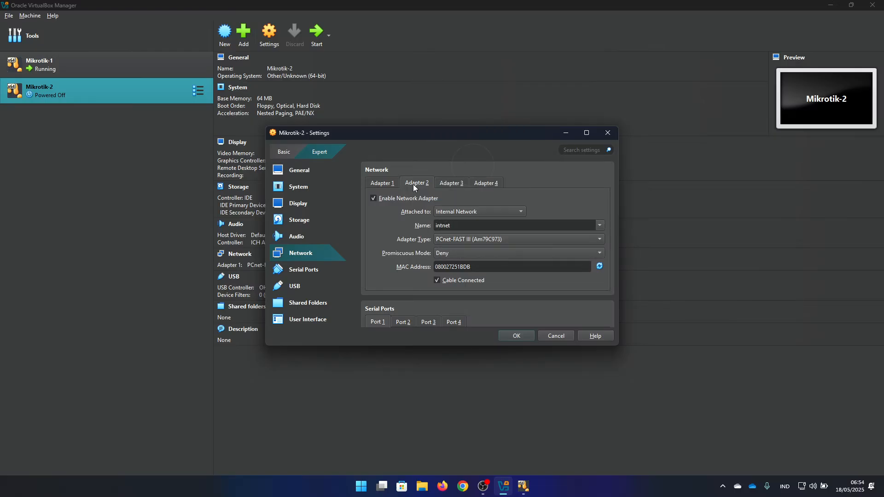
{"action": "left_click", "coordinate": [390, 183]}
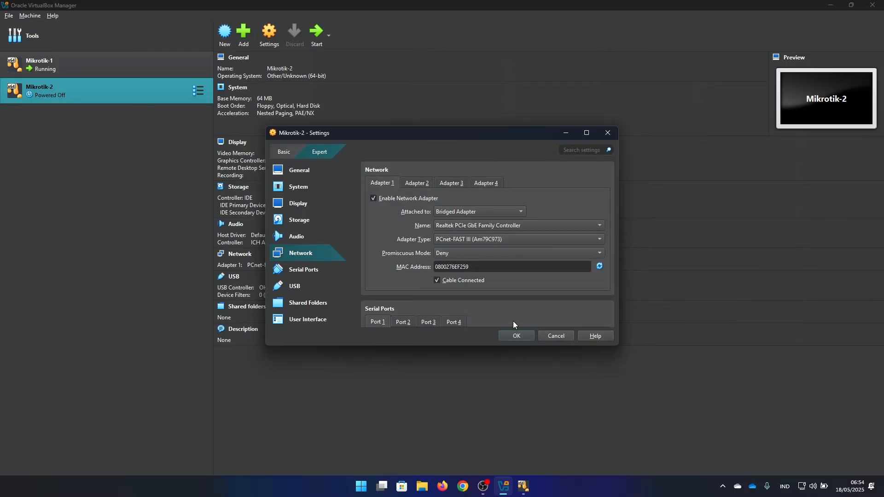
{"action": "left_click", "coordinate": [516, 335]}
Start the Mikrotik-2 virtual machine, dismiss the keyboard capture notice, and focus its console.
{"action": "left_click", "coordinate": [317, 33]}
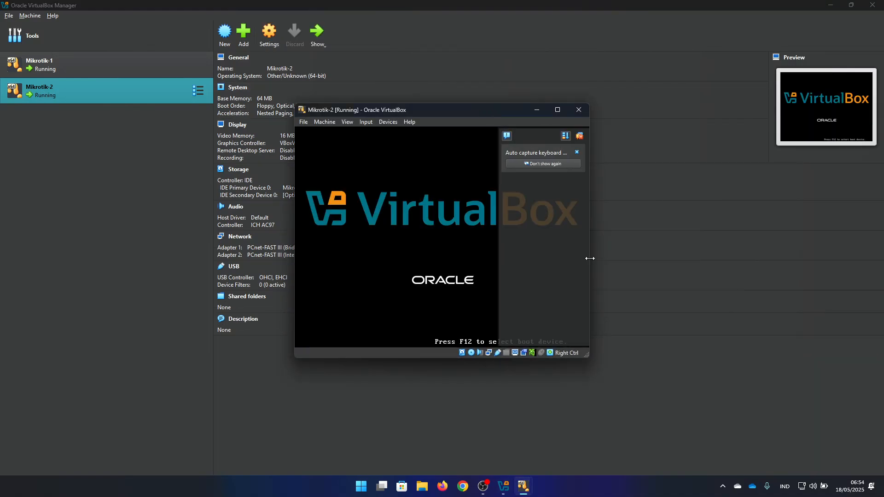
{"action": "left_click", "coordinate": [614, 154]}
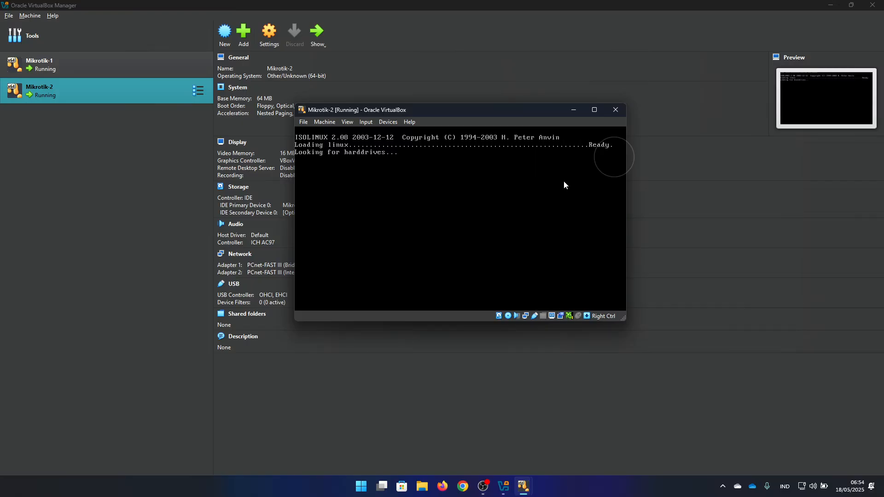
{"action": "left_click", "coordinate": [536, 246]}
Select all RouterOS packages, install them locally, and agree to erasing the disk.
{"action": "key", "text": "a"}
{"action": "key", "text": "Down"}
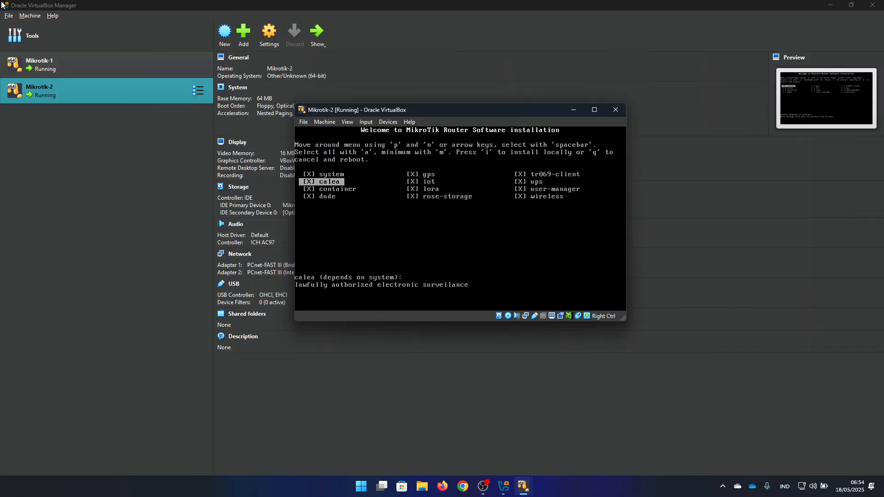
{"action": "key", "text": "i"}
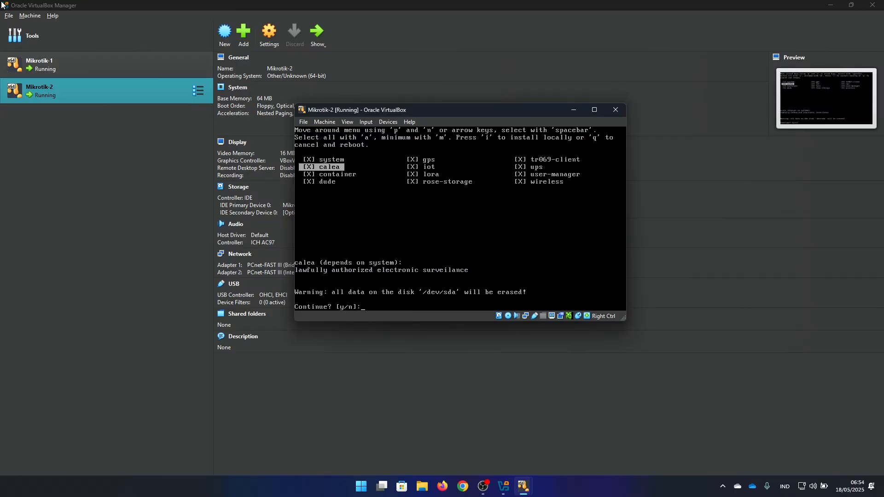
{"action": "type", "text": "y"}
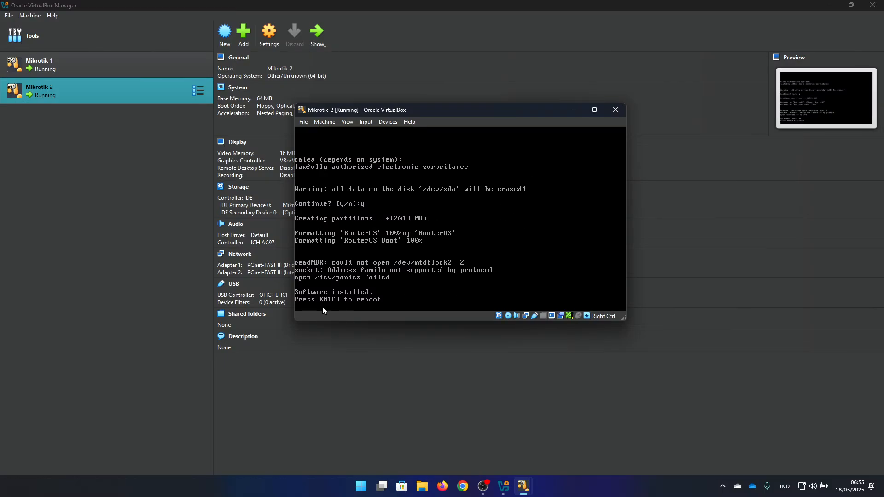
Force-unmount the installation ISO from Mikrotik-2's optical drive, reboot the machine, and move its console window aside.
{"action": "left_click", "coordinate": [509, 315]}
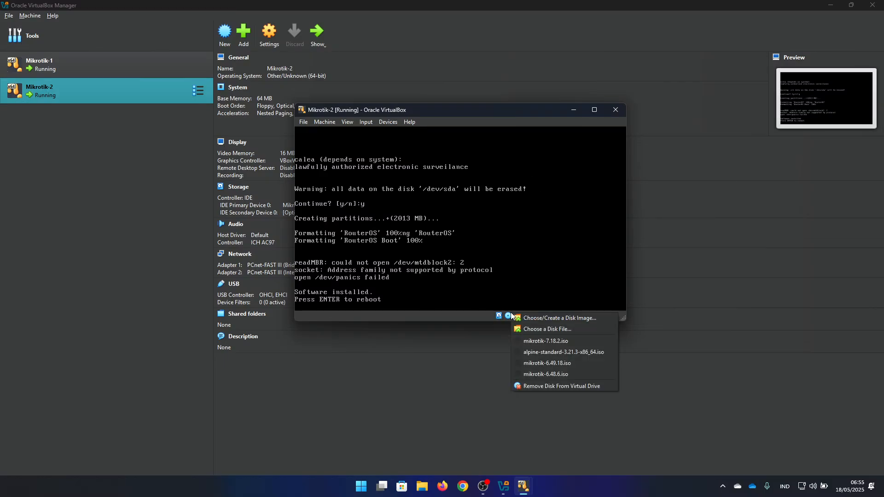
{"action": "left_click", "coordinate": [550, 388]}
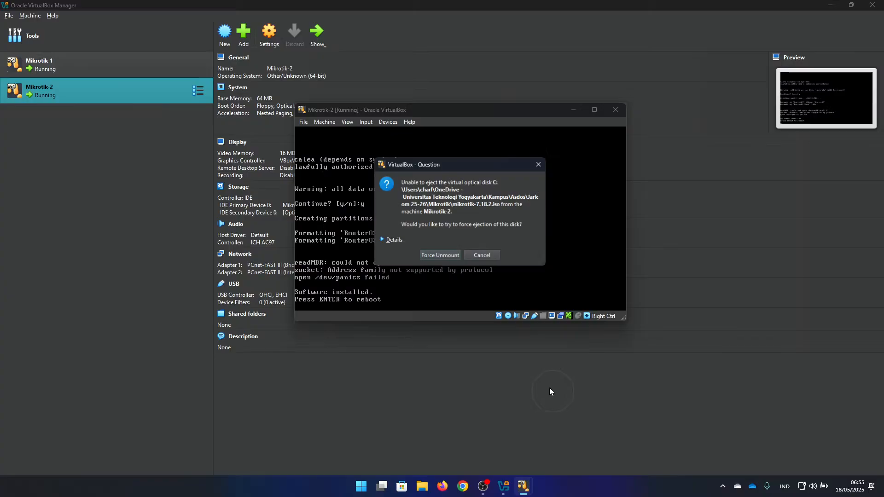
{"action": "left_click", "coordinate": [455, 253]}
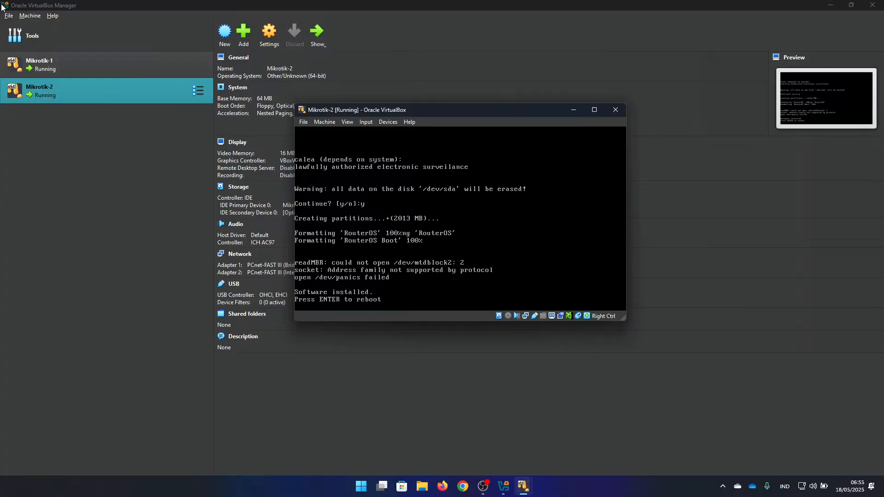
{"action": "key", "text": "Return"}
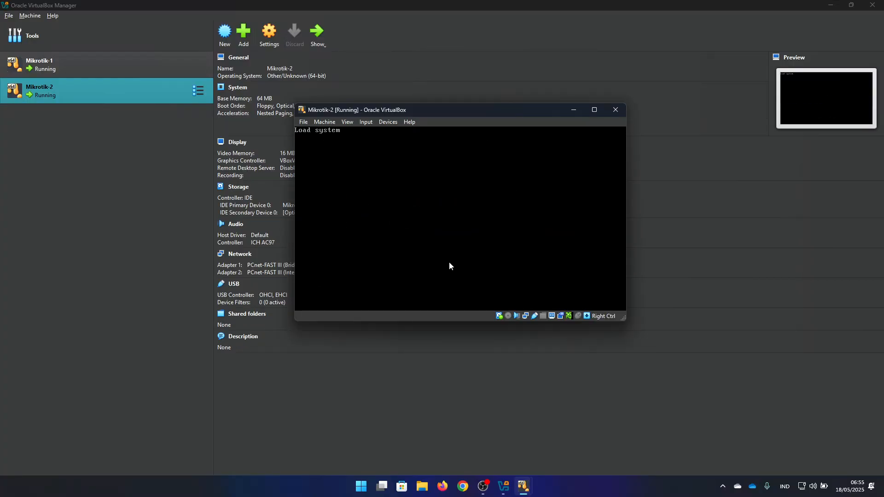
{"action": "left_click_drag", "start_coordinate": [506, 110], "coordinate": [708, 78]}
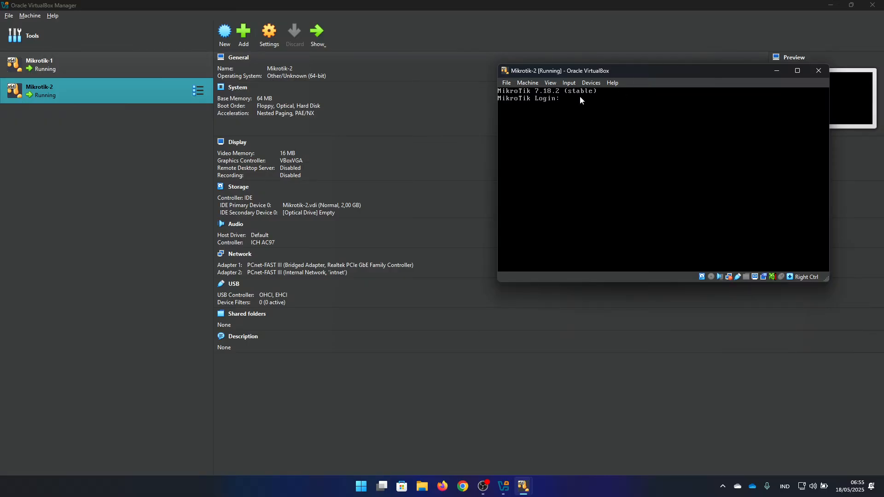
Launch winbox64.exe, refresh the neighbours list, and choose the MAC address of the router with identity MikroTik.
{"action": "left_click", "coordinate": [581, 21]}
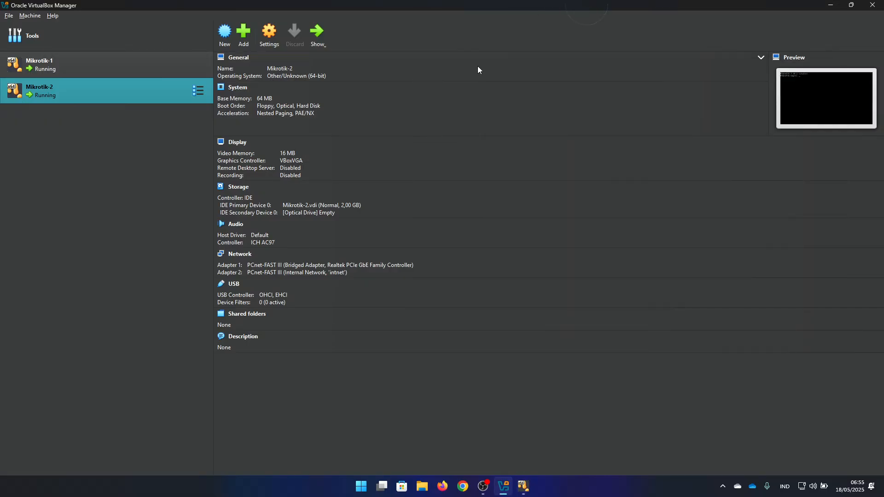
{"action": "key", "text": "super"}
{"action": "type", "text": "winbbox64.exe"}
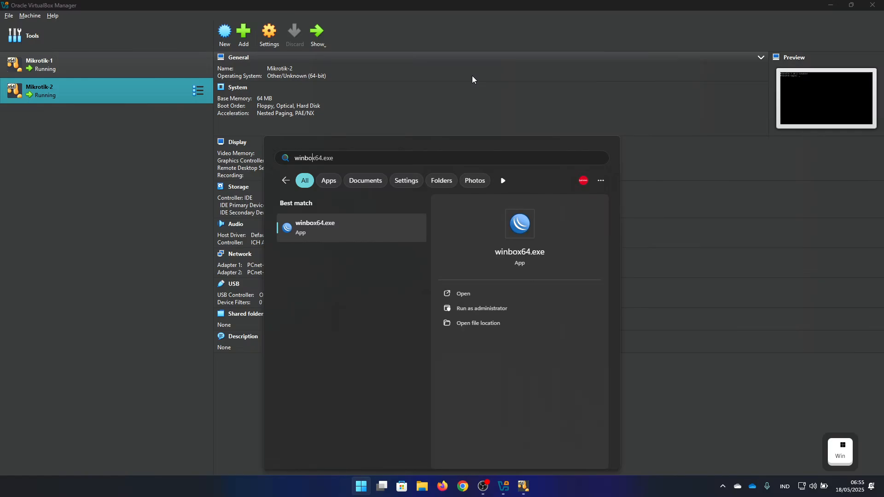
{"action": "key", "text": "Return"}
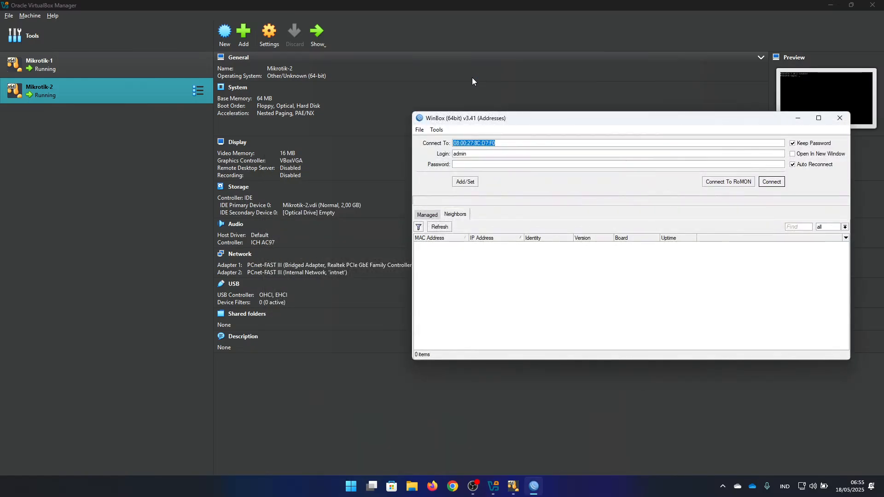
{"action": "left_click", "coordinate": [440, 227]}
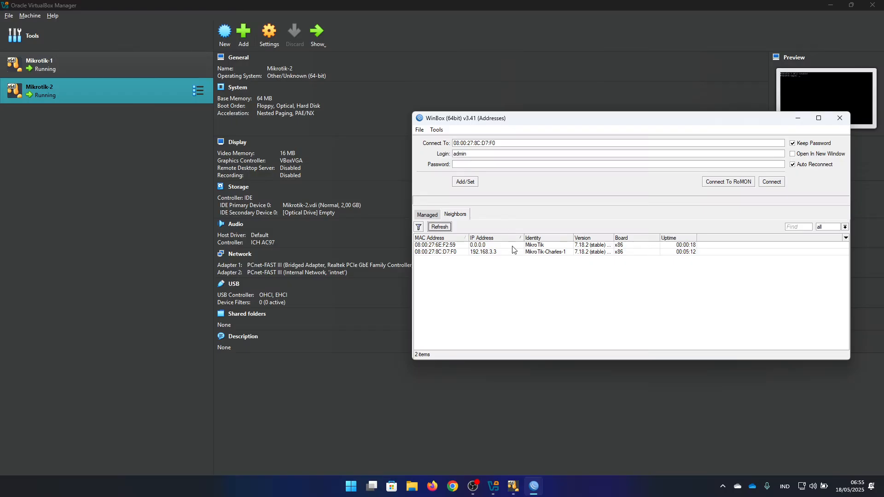
{"action": "left_click", "coordinate": [458, 245]}
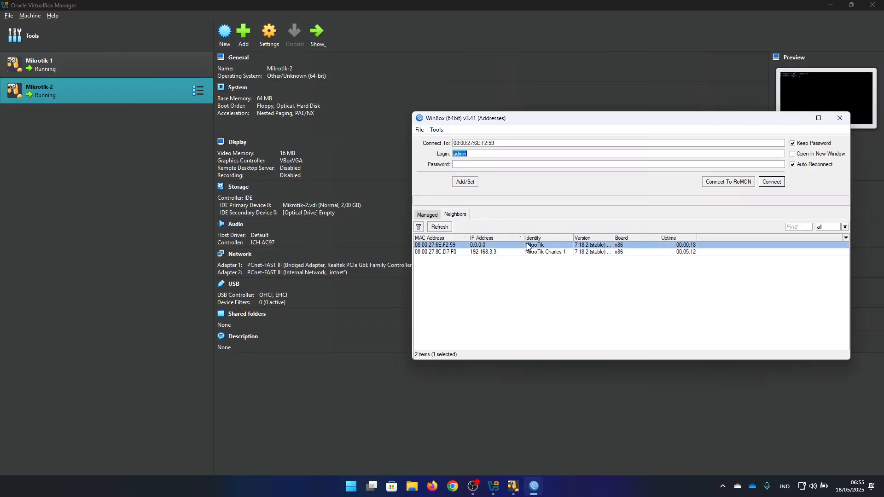
Compare Adapter 1's MAC address in Mikrotik-2's VirtualBox network settings with the neighbour selected in WinBox.
{"action": "left_click", "coordinate": [274, 36]}
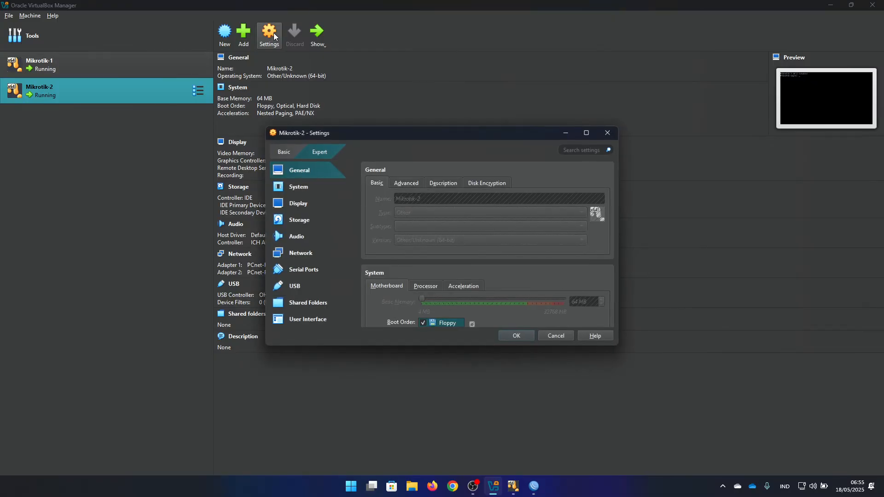
{"action": "left_click", "coordinate": [300, 253]}
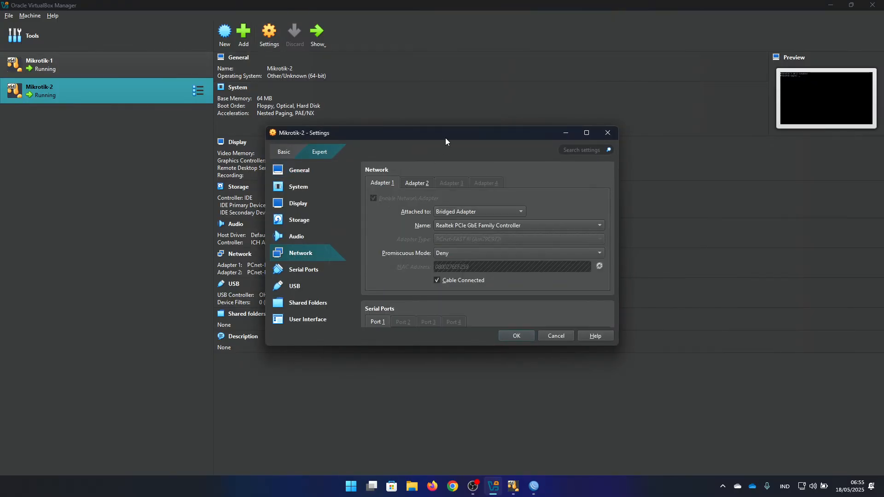
{"action": "left_click_drag", "start_coordinate": [445, 137], "coordinate": [225, 147]}
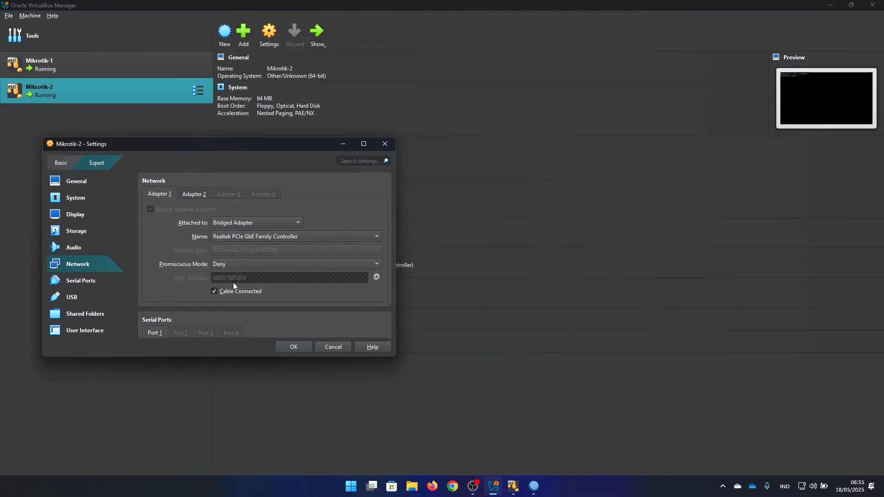
{"action": "left_click", "coordinate": [534, 486]}
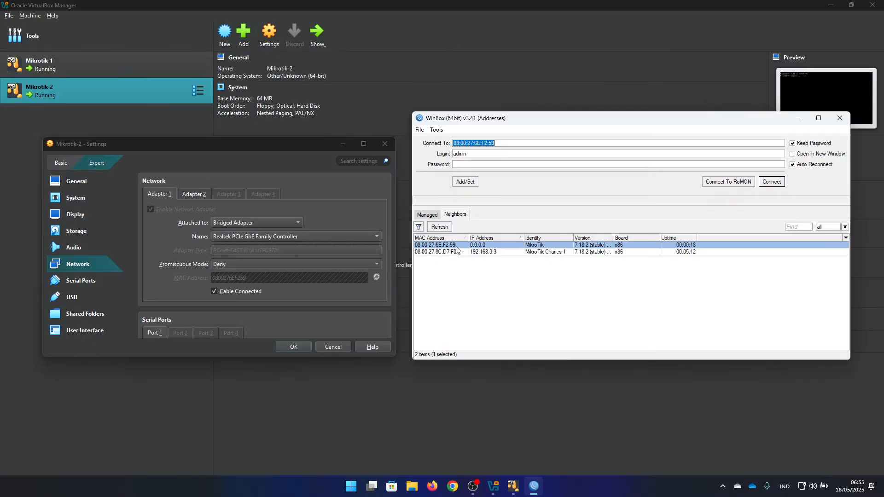
Connect WinBox to the selected router as admin, close the Mikrotik-2 settings, and bring the new session forward.
{"action": "key", "text": "Tab"}
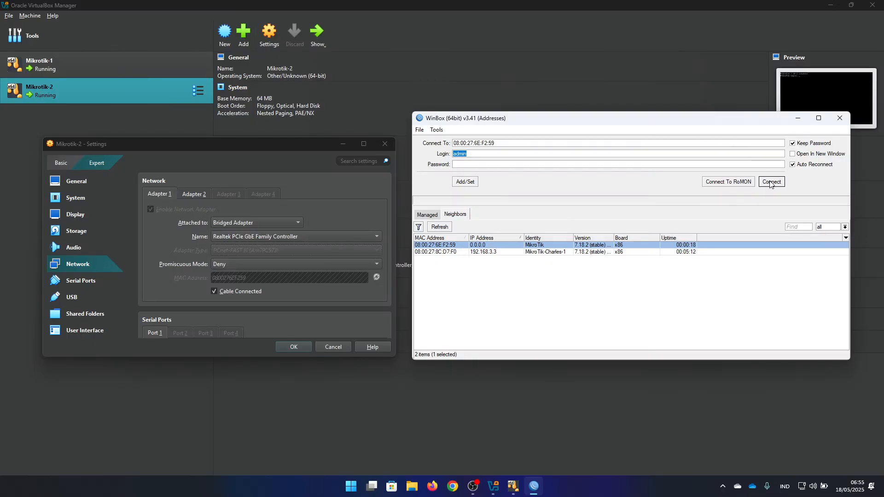
{"action": "left_click", "coordinate": [770, 182]}
{"action": "left_click", "coordinate": [385, 144]}
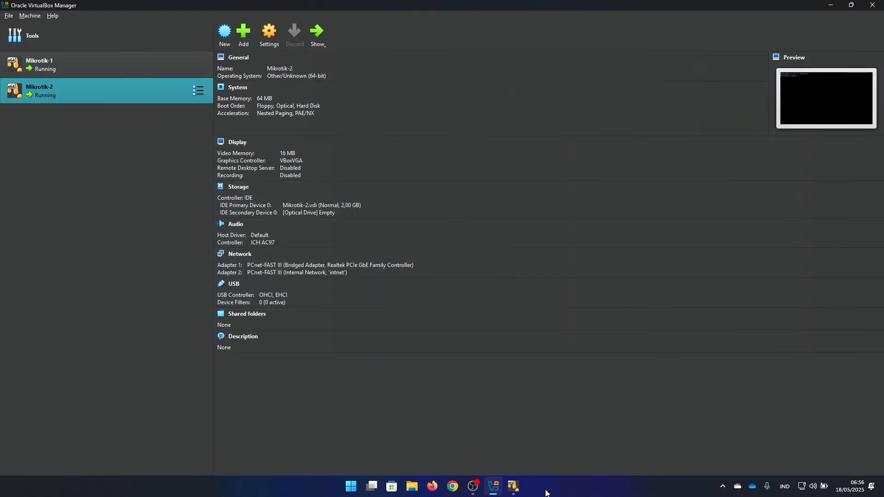
{"action": "mouse_move", "coordinate": [534, 488]}
{"action": "left_click", "coordinate": [557, 447]}
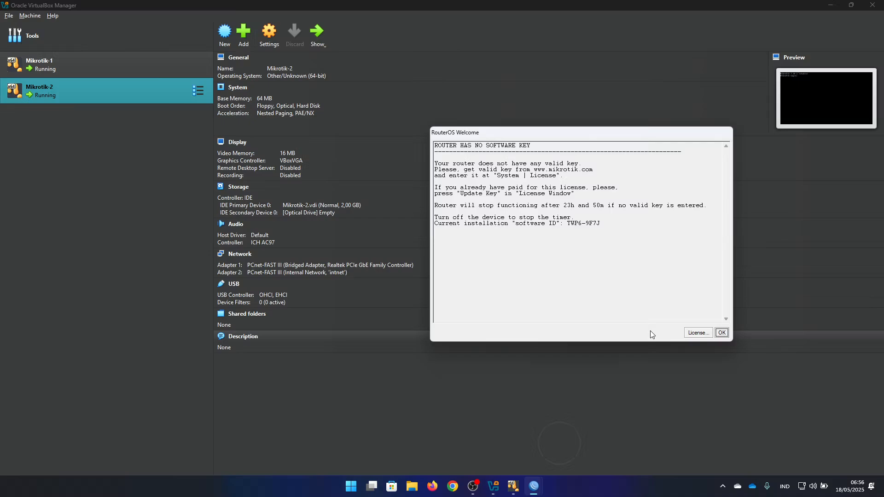
Dismiss the missing-licence and change-password prompts, maximise the WinBox window, and enlarge its interface.
{"action": "left_click", "coordinate": [722, 333]}
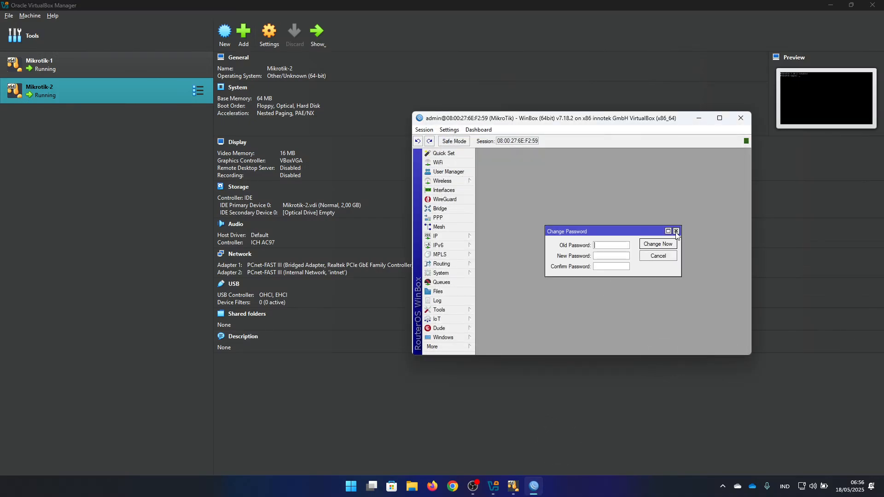
{"action": "left_click", "coordinate": [675, 231]}
{"action": "double_click", "coordinate": [630, 119]}
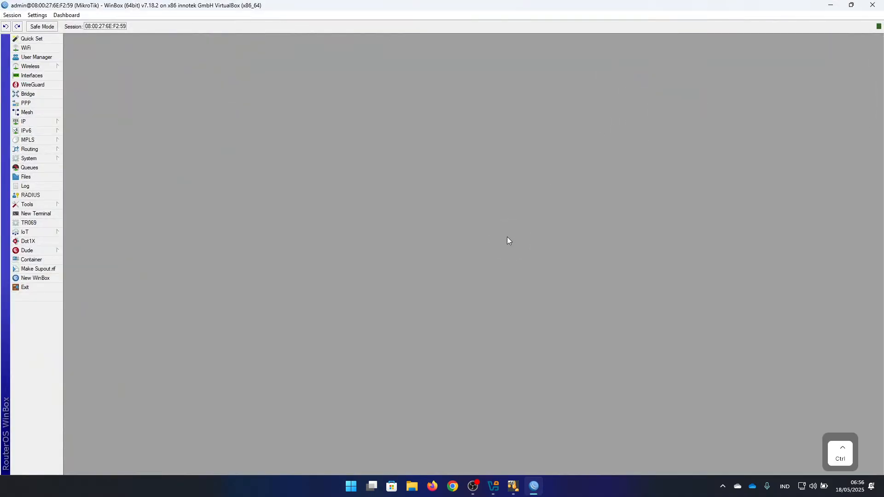
{"action": "key", "text": "ctrl+equal"}
{"action": "key", "text": "ctrl+equal"}
{"action": "key", "text": "ctrl+equal"}
{"action": "key", "text": "ctrl+minus"}
{"action": "key", "text": "ctrl+equal"}
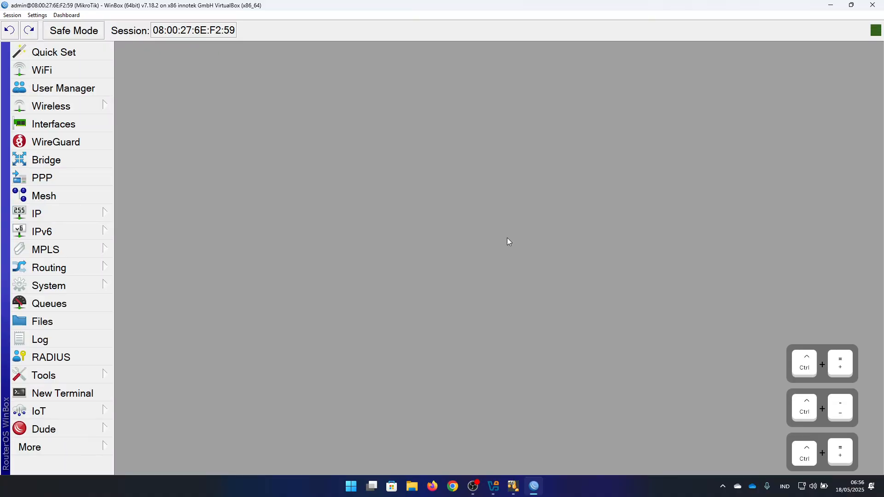
{"action": "key", "text": "ctrl+minus"}
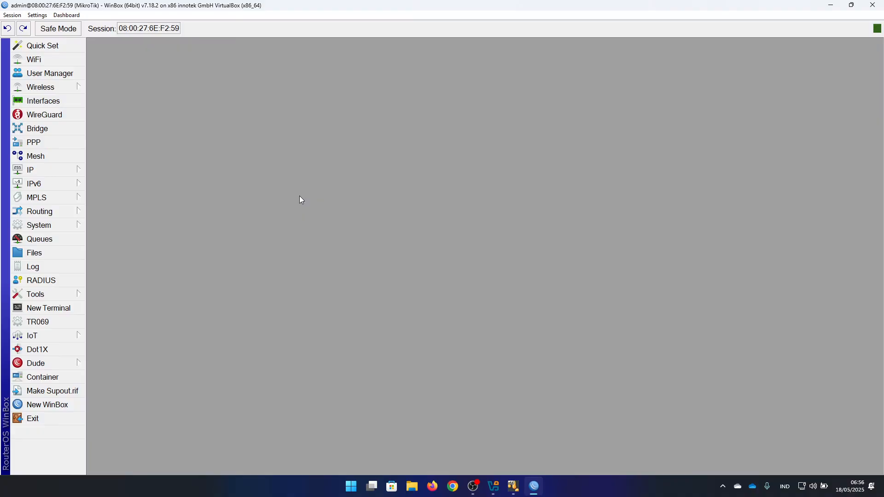
Rename the router's system identity by appending a hyphen, the owner's first name and "-2" to MikroTik.
{"action": "left_click", "coordinate": [65, 226]}
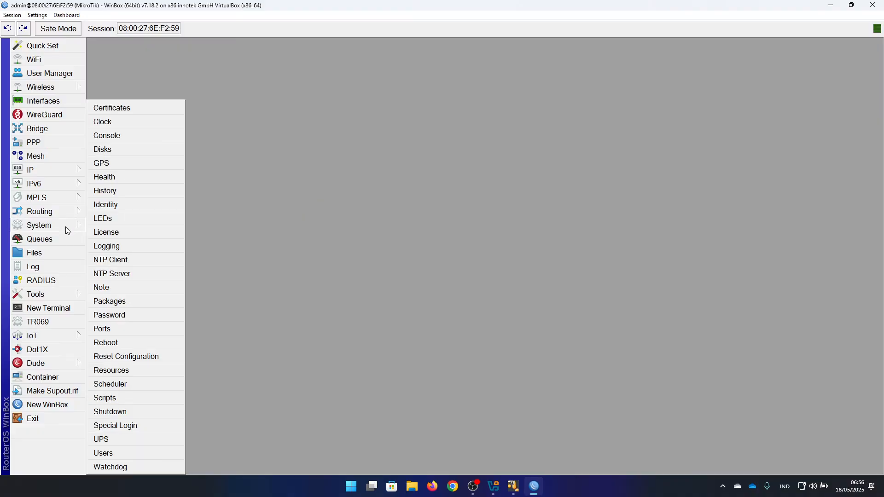
{"action": "left_click", "coordinate": [130, 205]}
{"action": "left_click", "coordinate": [485, 244]}
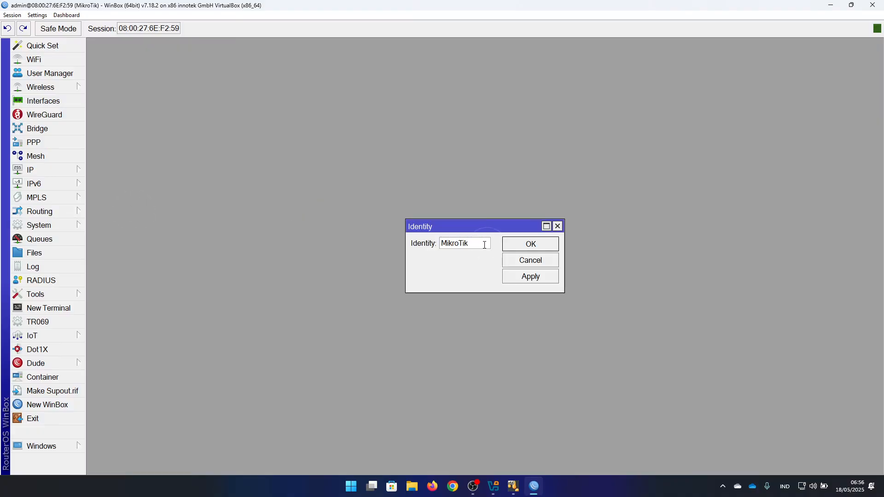
{"action": "type", "text": "-ch"}
{"action": "key", "text": "BackSpace"}
{"action": "key", "text": "BackSpace"}
{"action": "type", "text": "C"}
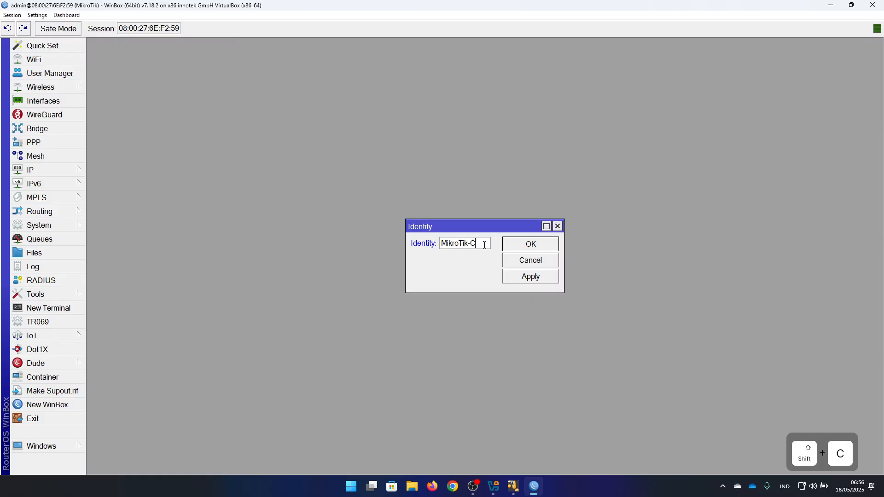
{"action": "type", "text": "harles-2"}
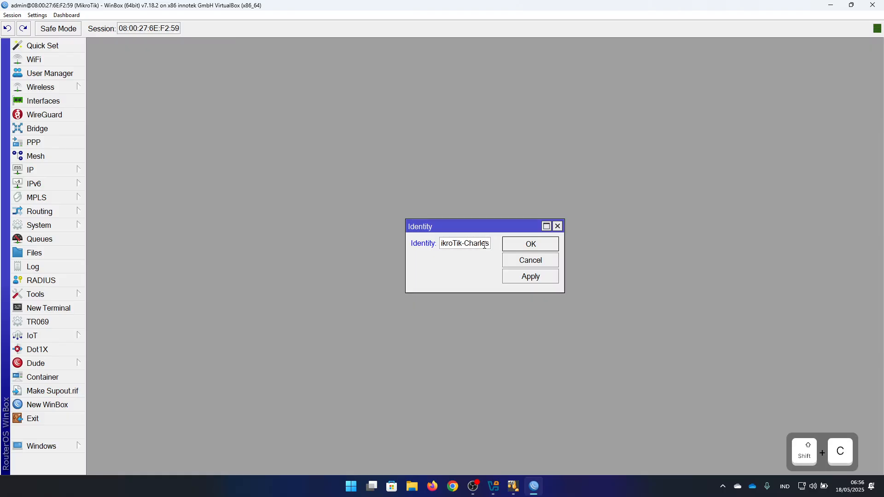
{"action": "left_click", "coordinate": [534, 281]}
{"action": "left_click", "coordinate": [545, 249]}
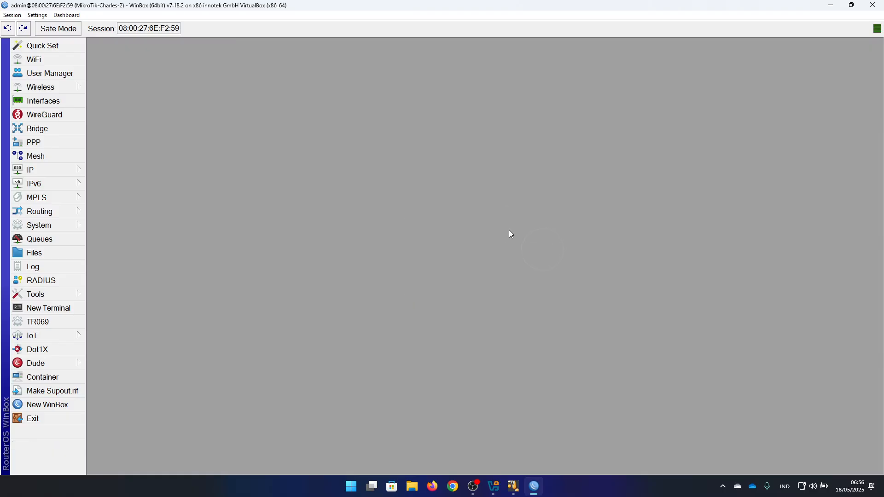
Open a new WinBox login window, exit the current router session, and refresh the neighbours list.
{"action": "left_click", "coordinate": [46, 404]}
{"action": "left_click", "coordinate": [43, 417]}
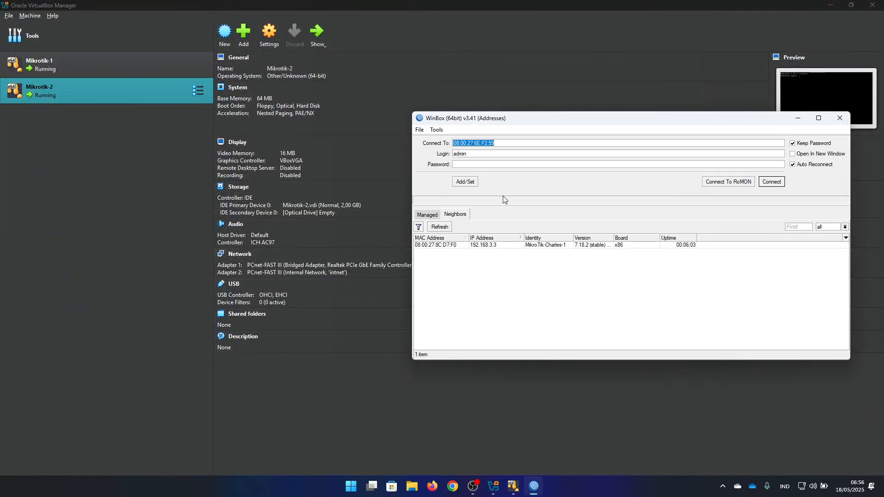
{"action": "left_click", "coordinate": [440, 227]}
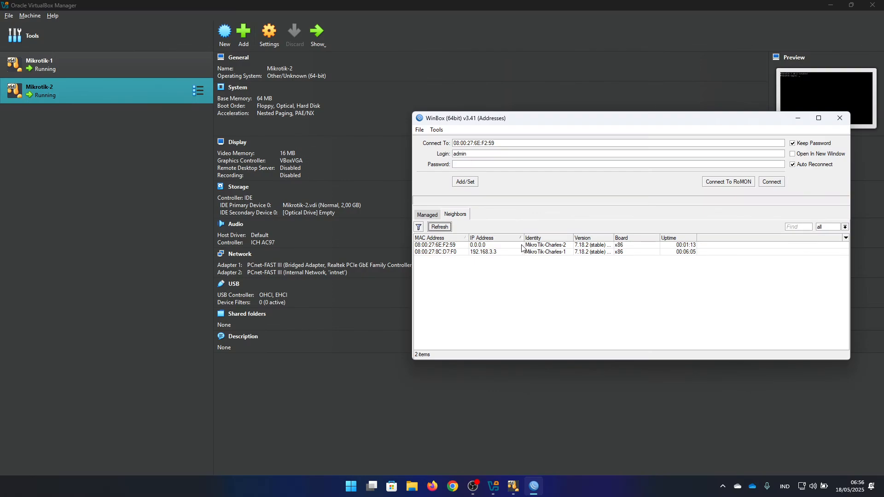
Try to connect to the first router through its IP address 192.168.3.3 as admin.
{"action": "left_click", "coordinate": [548, 245]}
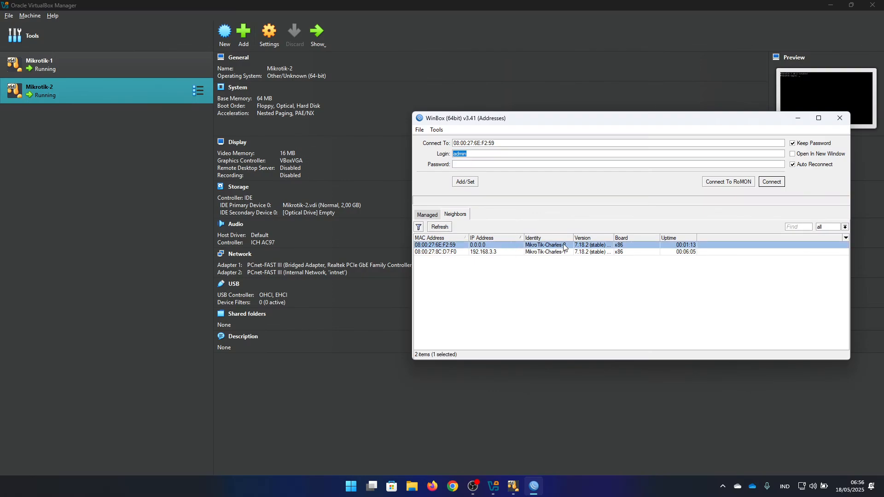
{"action": "left_click", "coordinate": [550, 252]}
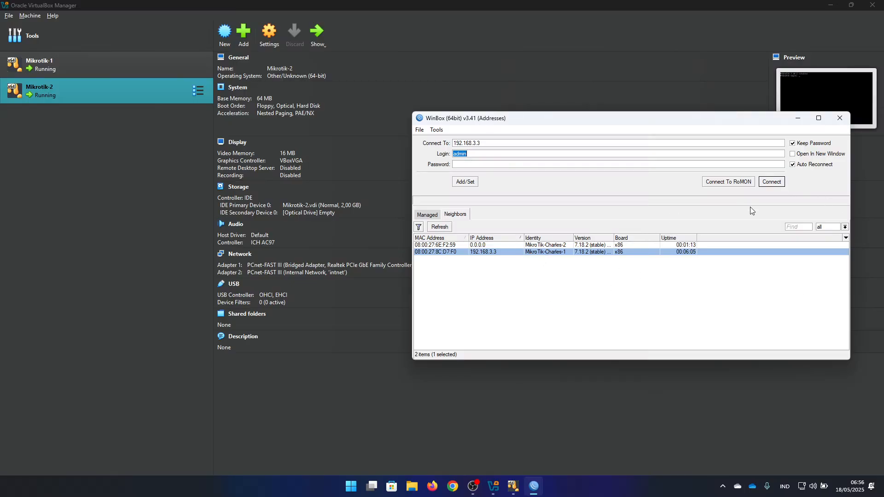
{"action": "left_click", "coordinate": [780, 183]}
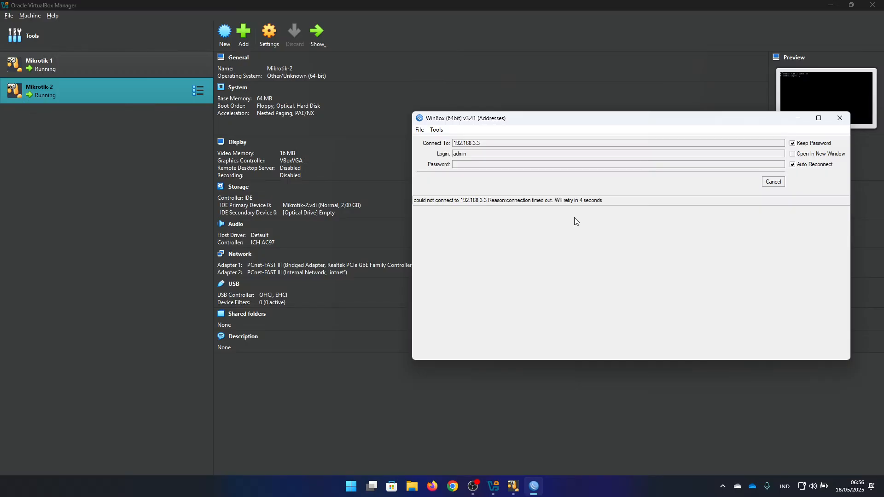
{"action": "left_click", "coordinate": [773, 181]}
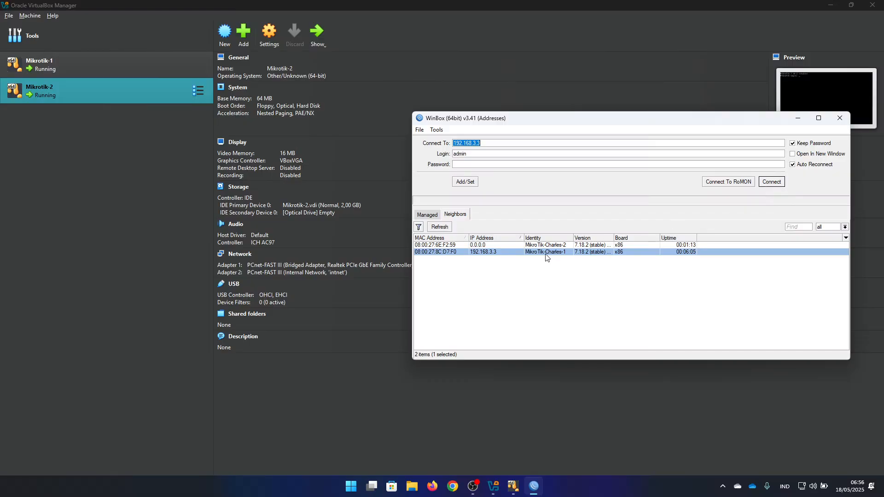
Connect as admin to the first router by MAC address 08:00:27:8C:D7:F0 and dismiss the licence and change-password prompts.
{"action": "left_click", "coordinate": [462, 252]}
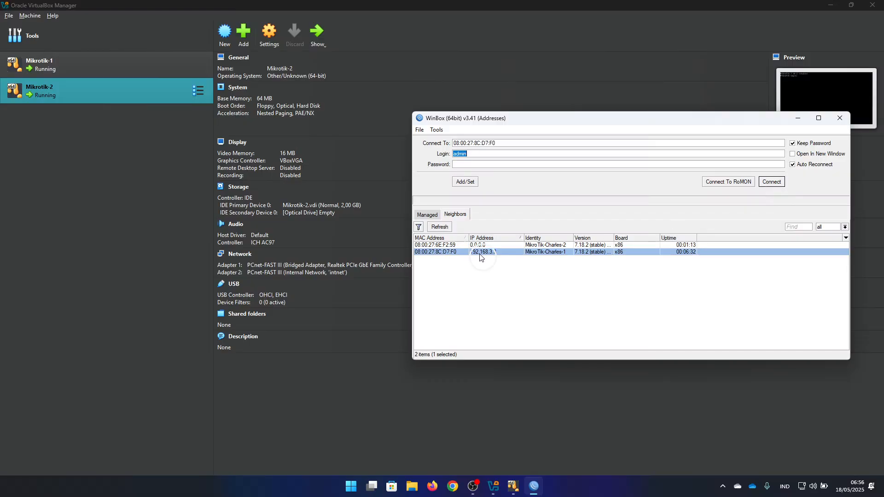
{"action": "left_click", "coordinate": [769, 182]}
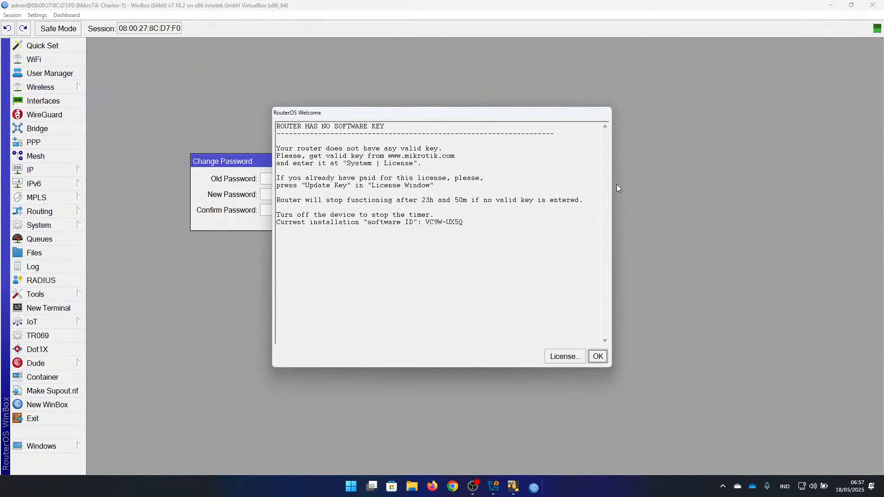
{"action": "left_click", "coordinate": [597, 357]}
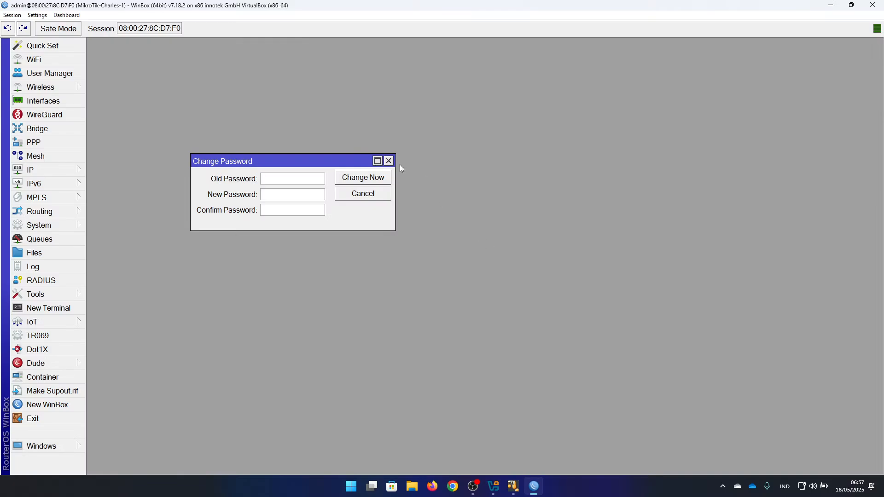
{"action": "left_click", "coordinate": [389, 161]}
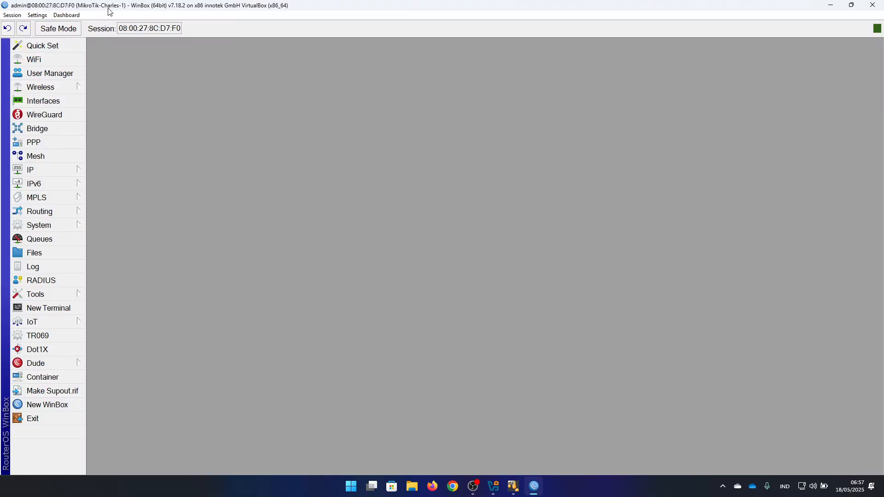
{"action": "key", "text": "ctrl"}
{"action": "key", "text": "ctrl"}
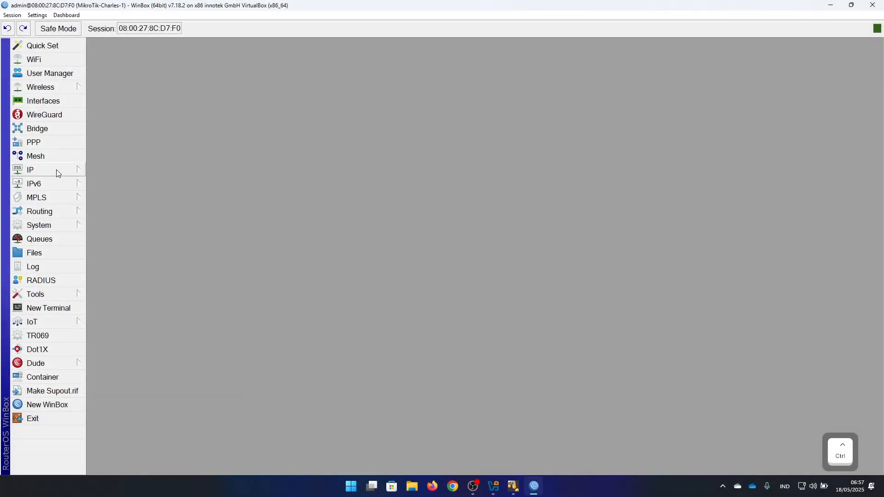
{"action": "left_click", "coordinate": [52, 172]}
{"action": "left_click", "coordinate": [111, 163]}
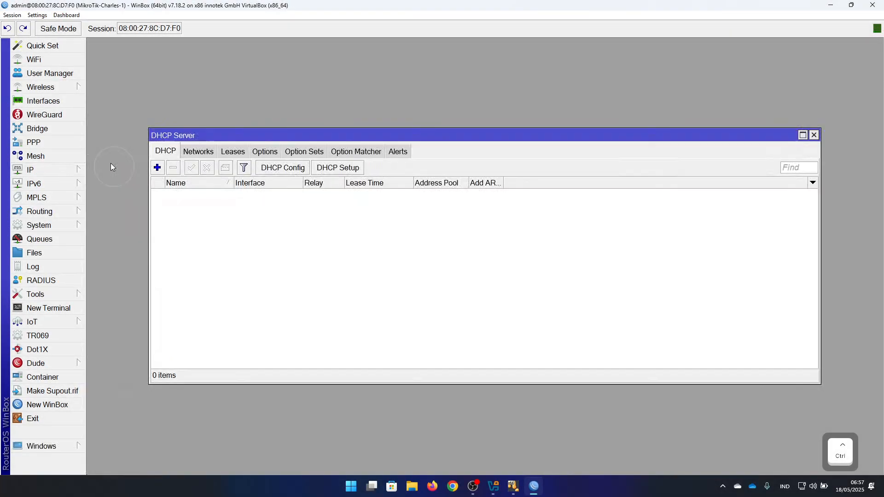
{"action": "key", "text": "ctrl"}
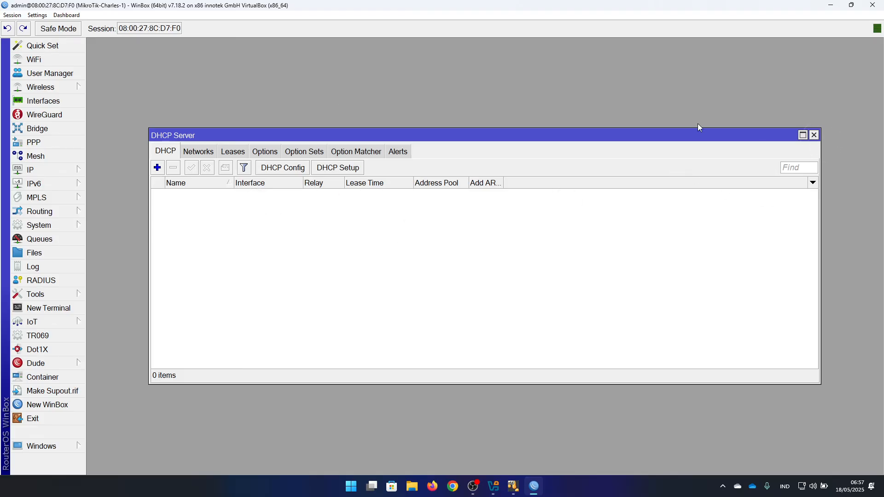
{"action": "left_click", "coordinate": [814, 136]}
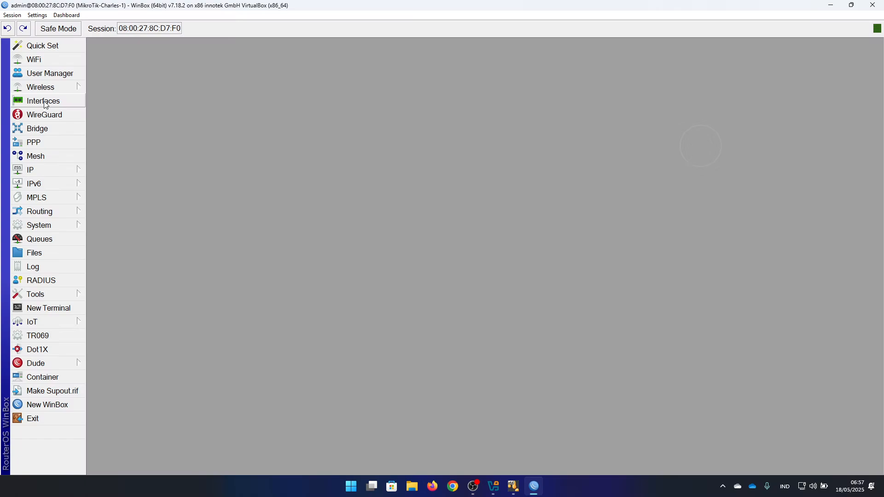
Fill in a new IP address entry with 192.168.1.1/24 on interface ether2.
{"action": "left_click", "coordinate": [53, 170]}
{"action": "left_click", "coordinate": [141, 128]}
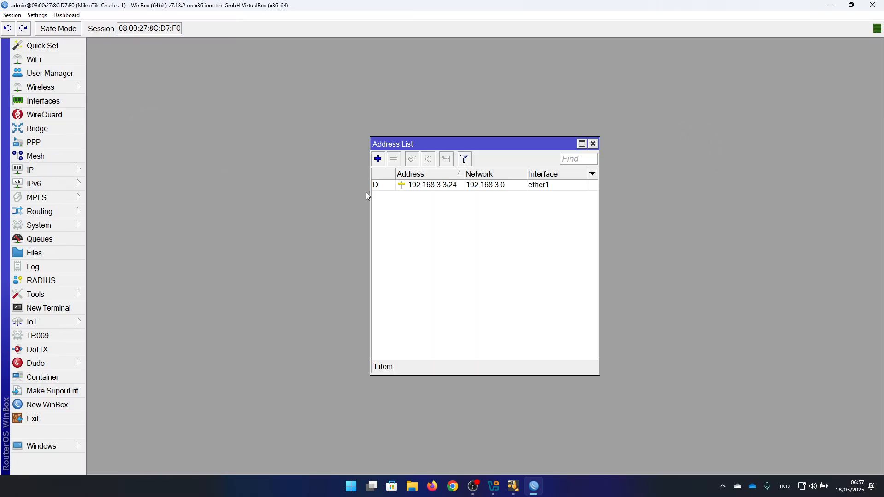
{"action": "left_click", "coordinate": [378, 159]}
{"action": "left_click_drag", "start_coordinate": [445, 191], "coordinate": [443, 228]}
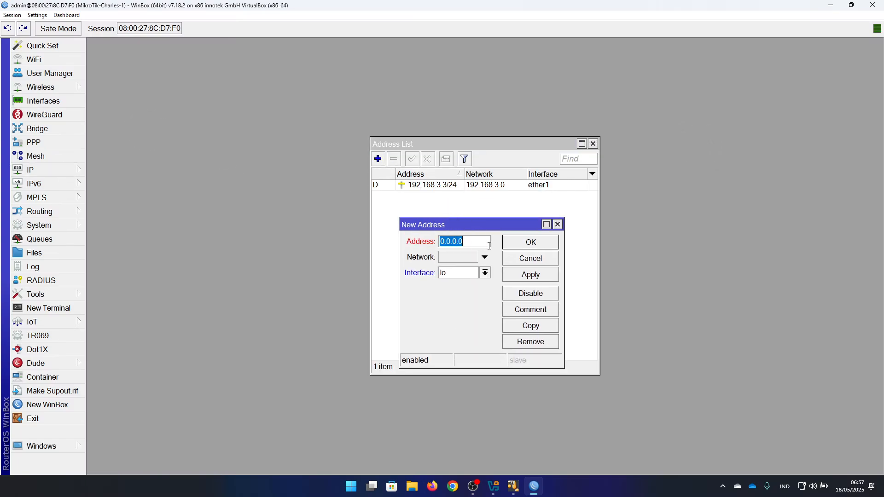
{"action": "key", "text": "BackSpace"}
{"action": "type", "text": "192.168.1.1/24"}
{"action": "left_click", "coordinate": [458, 276]}
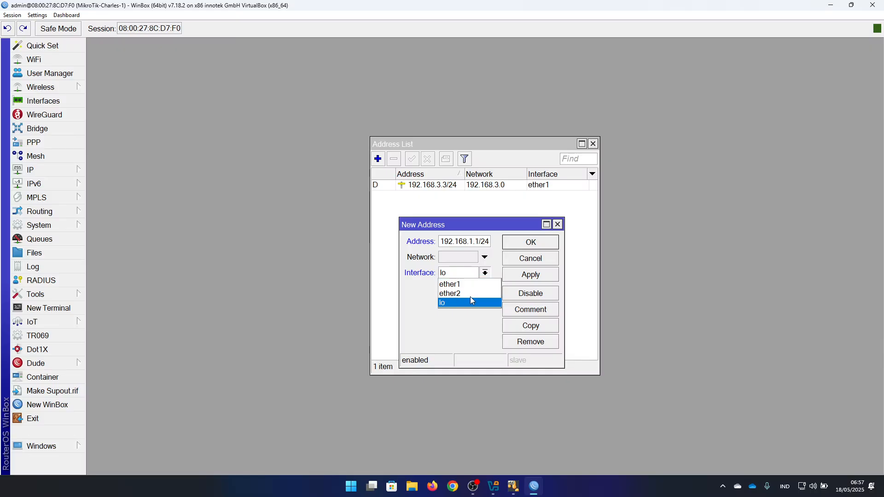
{"action": "left_click", "coordinate": [471, 293]}
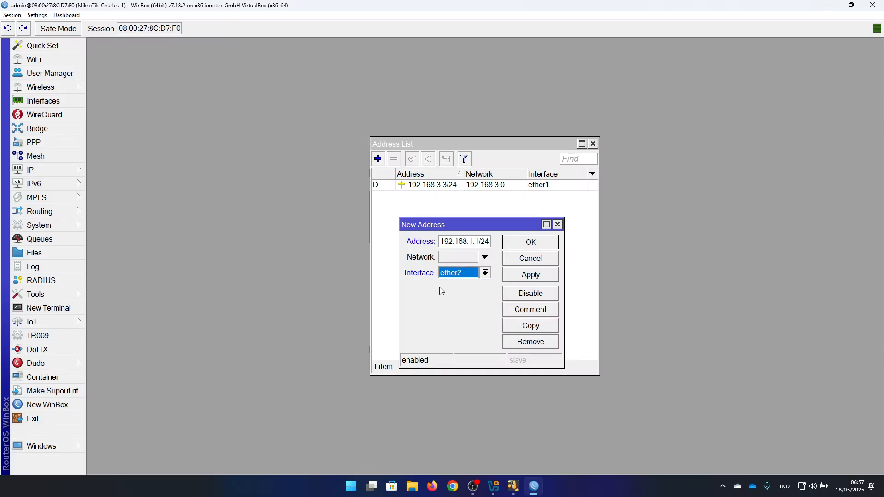
Switch to VirtualBox Manager to check Mikrotik-1's network adapters, and return to WinBox.
{"action": "left_click", "coordinate": [493, 492]}
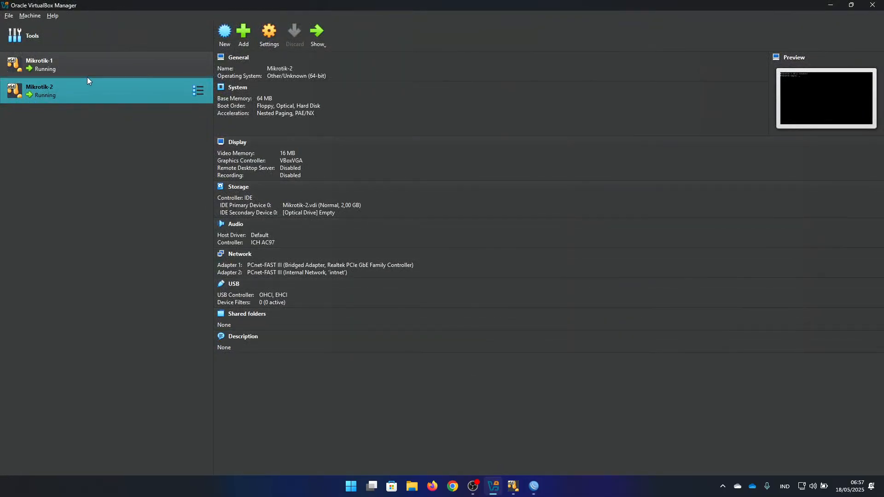
{"action": "left_click", "coordinate": [50, 72]}
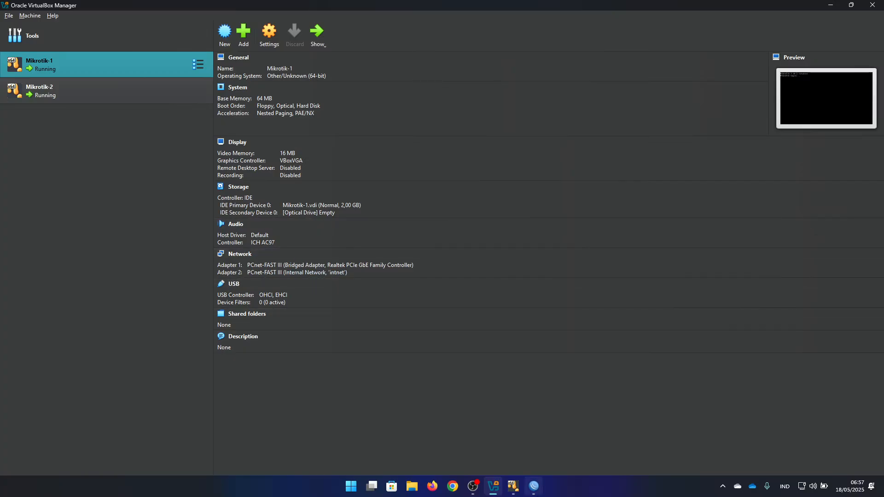
{"action": "left_click", "coordinate": [535, 491]}
Save the new ether2 address, check its entry, and close the address list.
{"action": "left_click", "coordinate": [525, 244]}
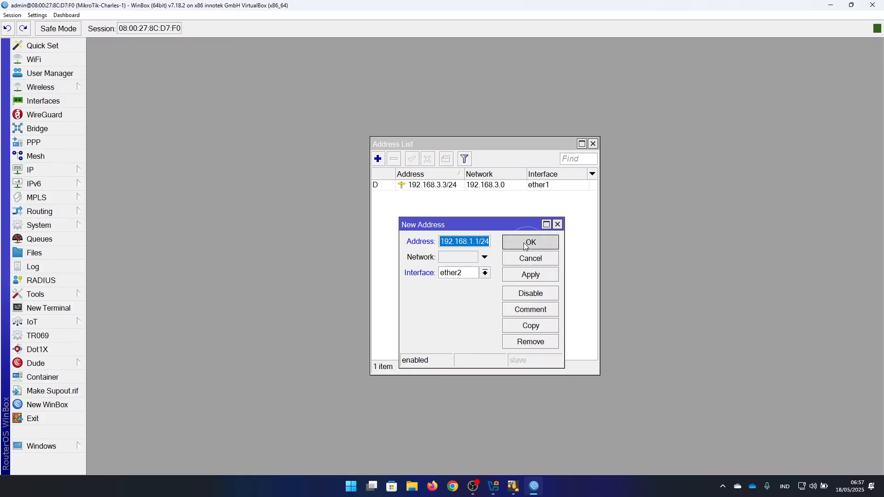
{"action": "left_click", "coordinate": [499, 186]}
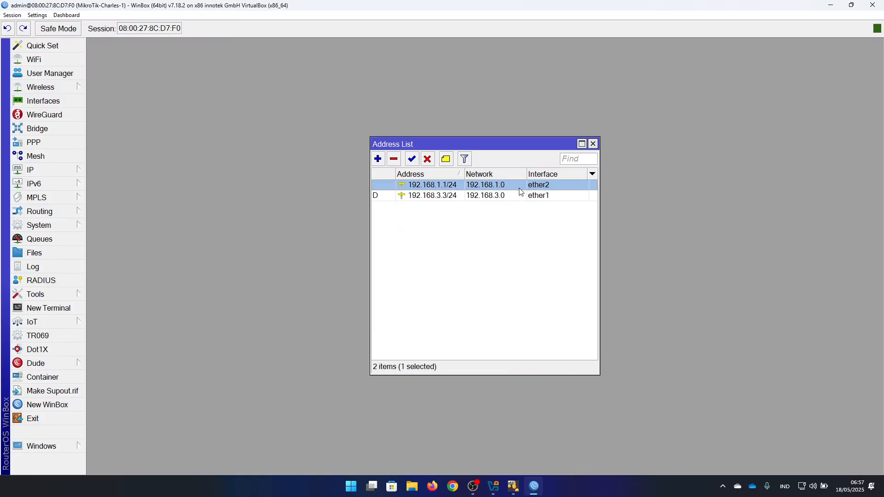
{"action": "left_click", "coordinate": [593, 144]}
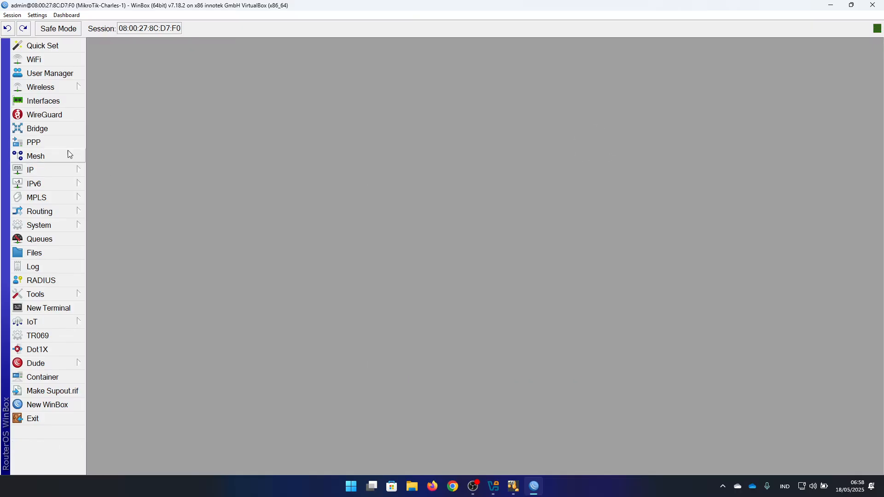
Start the DHCP server setup on ether2, accepting network 192.168.1.0/24, gateway 192.168.1.1 and address pool 192.168.1.2-192.168.1.254.
{"action": "left_click", "coordinate": [70, 170]}
{"action": "left_click", "coordinate": [137, 164]}
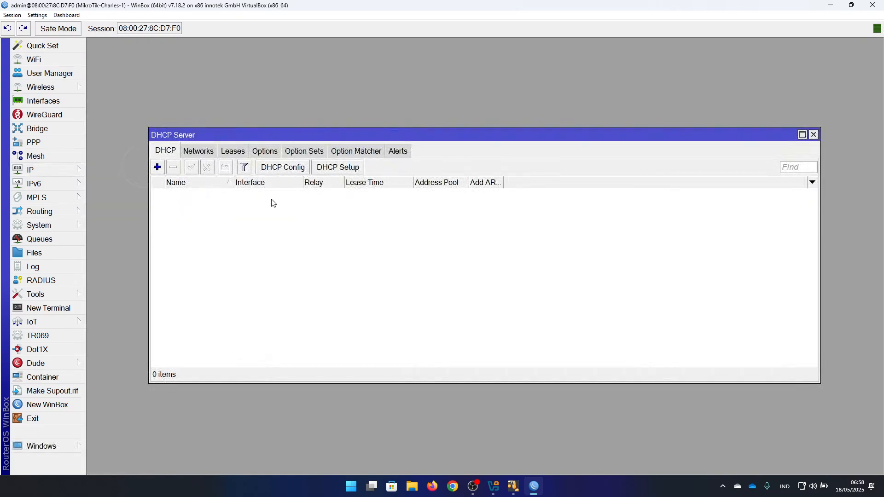
{"action": "left_click", "coordinate": [353, 172]}
{"action": "left_click", "coordinate": [529, 254]}
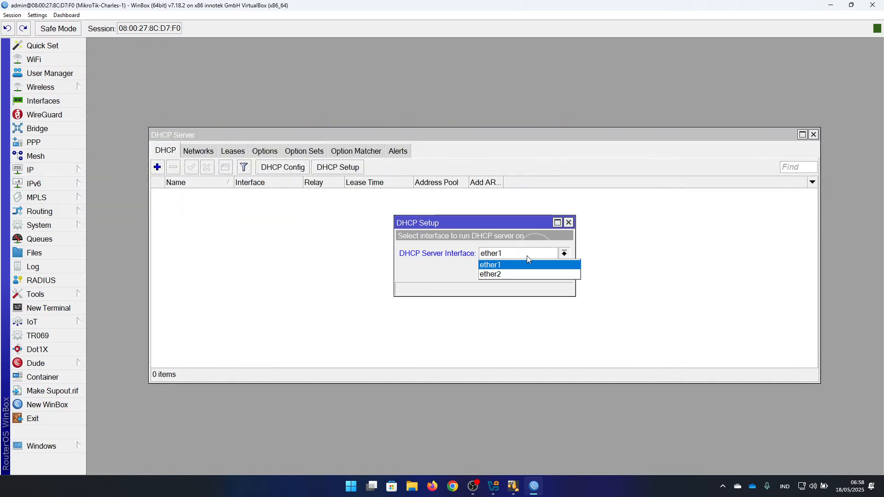
{"action": "left_click", "coordinate": [499, 275]}
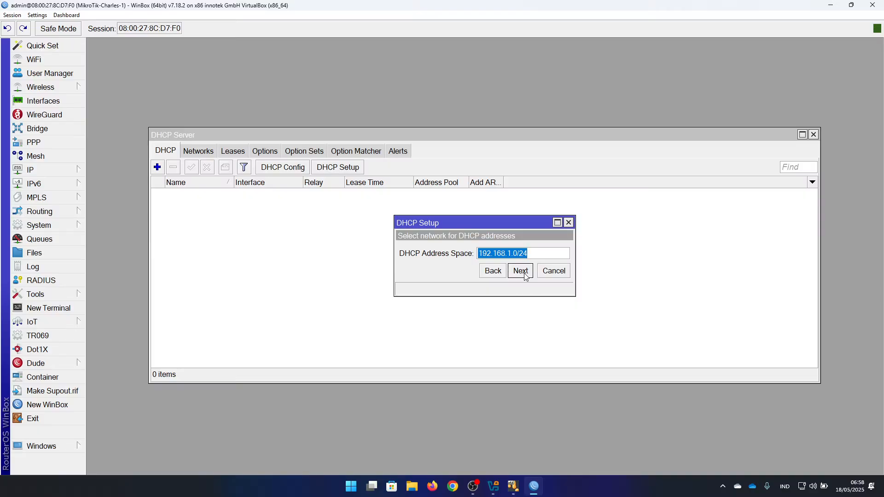
{"action": "left_click", "coordinate": [521, 271]}
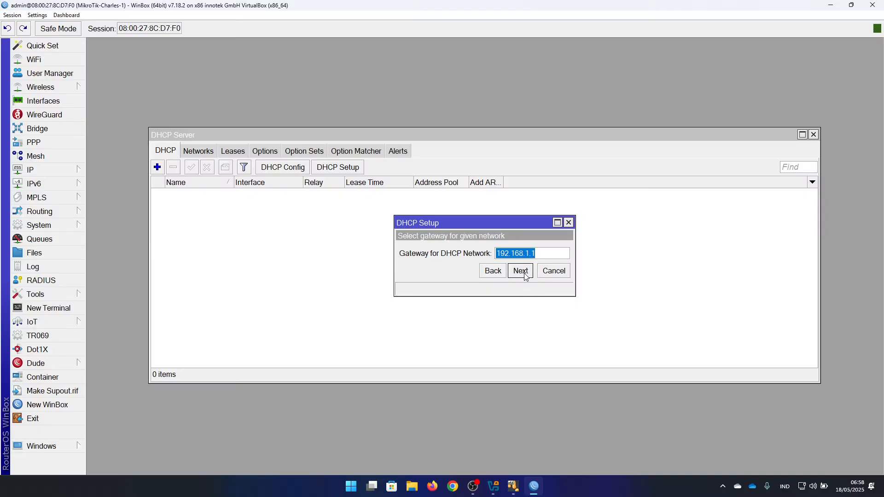
{"action": "left_click", "coordinate": [520, 271]}
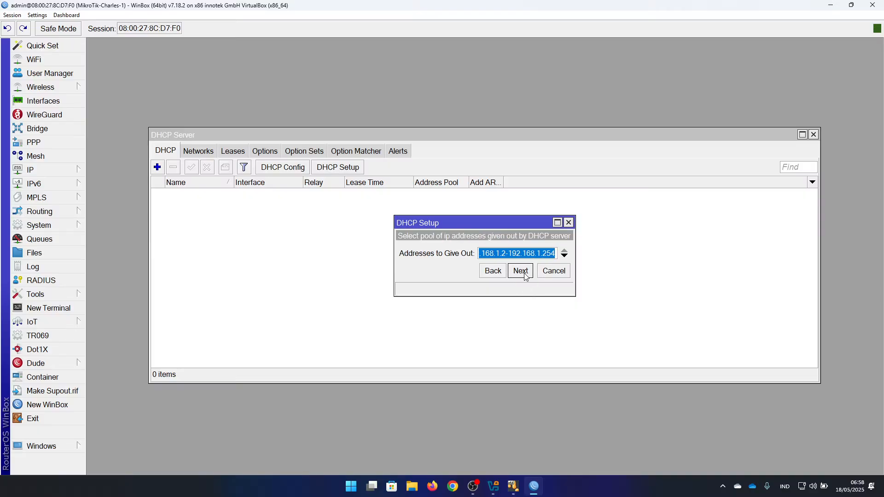
{"action": "left_click", "coordinate": [525, 273]}
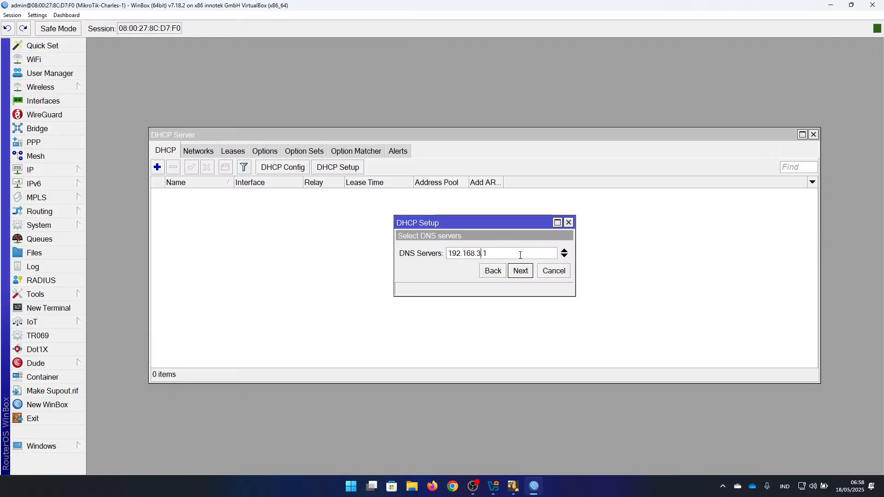
Set the DHCP setup's DNS server to 192.168.1.1 and continue to the lease time.
{"action": "key", "text": "BackSpace"}
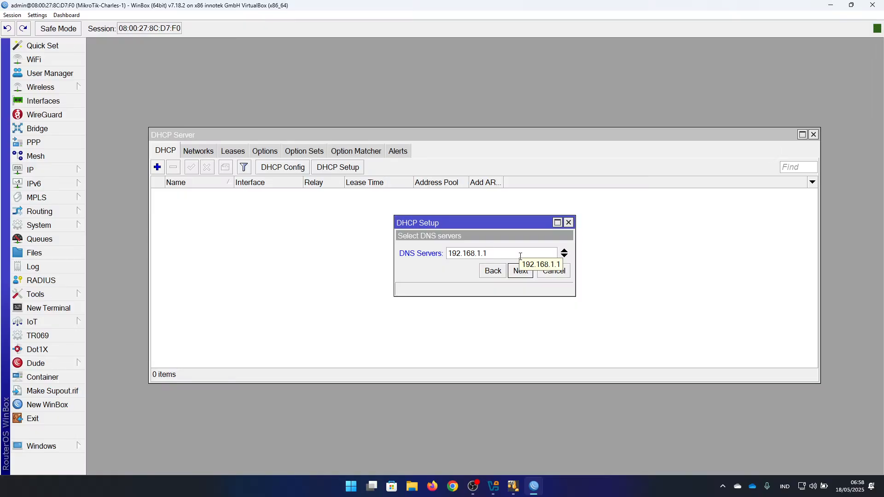
{"action": "left_click_drag", "start_coordinate": [491, 254], "coordinate": [447, 254]}
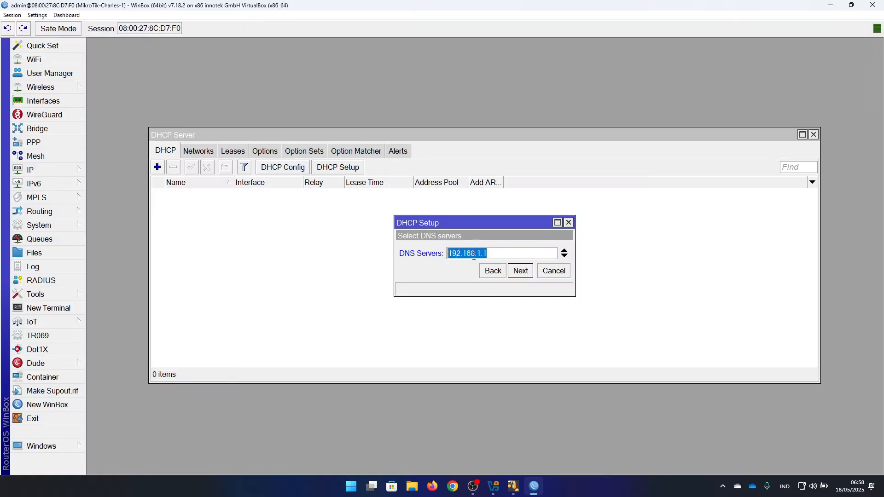
{"action": "left_click", "coordinate": [515, 275]}
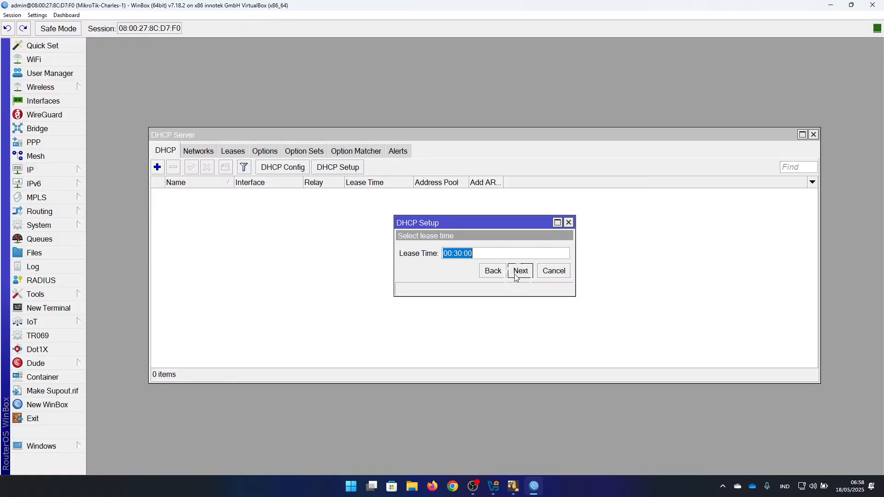
Set the DHCP lease time to 00:01:00 and complete the setup.
{"action": "double_click", "coordinate": [459, 253]}
{"action": "left_click", "coordinate": [459, 253]}
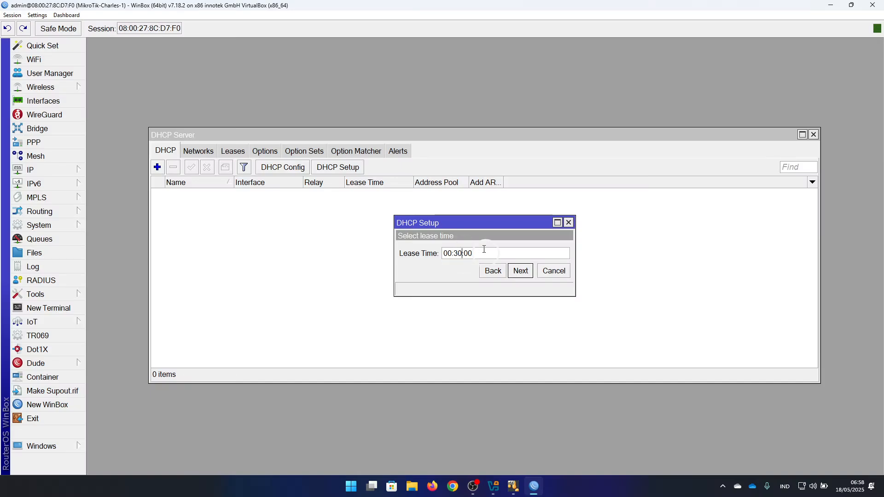
{"action": "key", "text": "BackSpace"}
{"action": "key", "text": "BackSpace"}
{"action": "type", "text": "01"}
{"action": "left_click", "coordinate": [523, 271]}
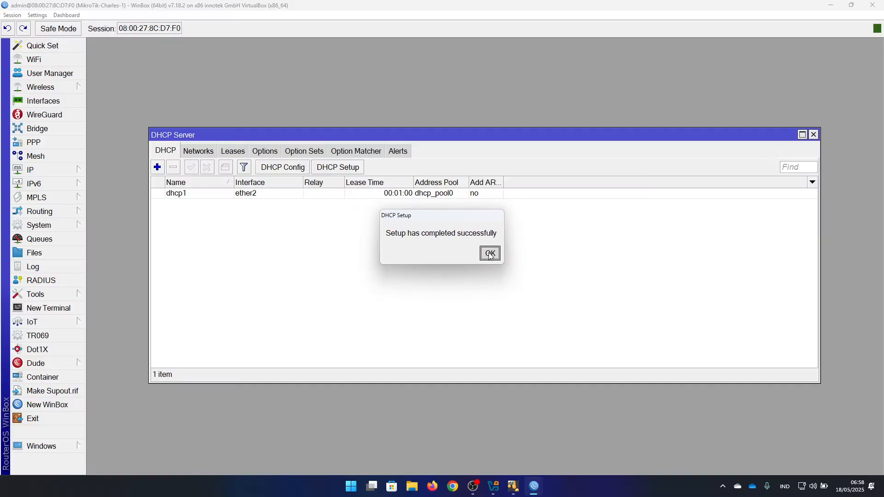
{"action": "left_click", "coordinate": [490, 253]}
Check the new DHCP server entry, its network's gateway and DNS settings, and the lease list.
{"action": "left_click", "coordinate": [274, 193]}
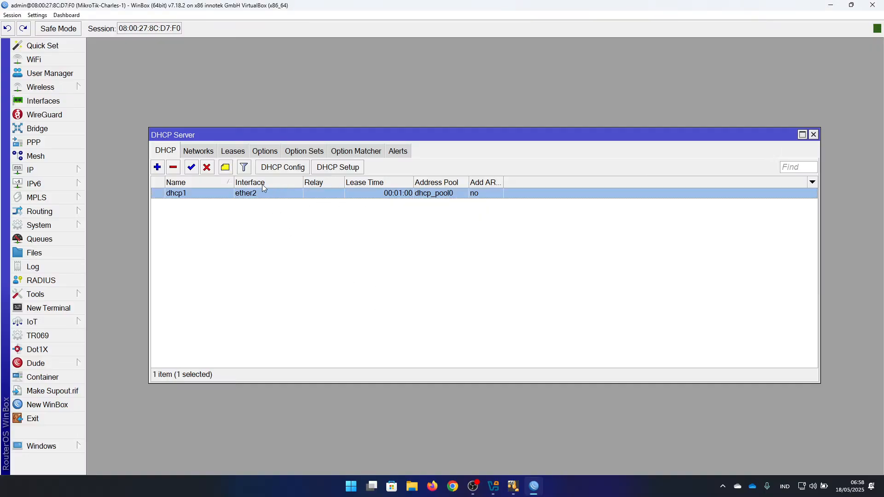
{"action": "left_click", "coordinate": [200, 154]}
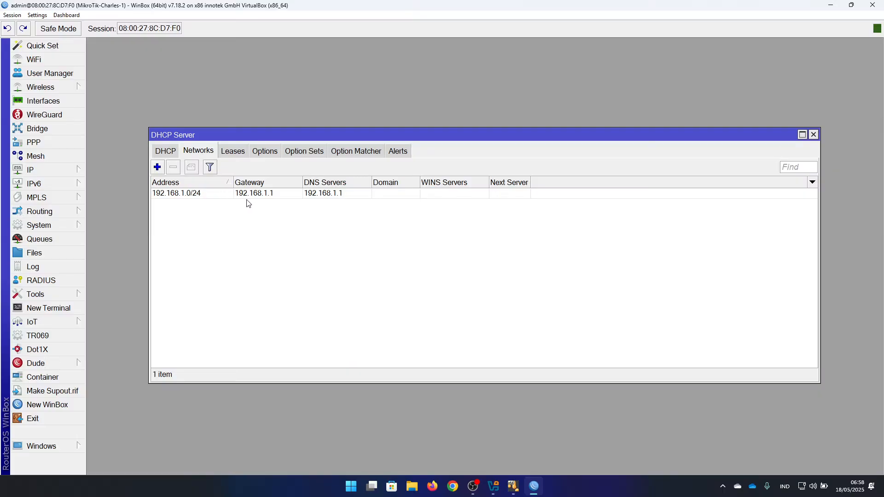
{"action": "left_click", "coordinate": [262, 196]}
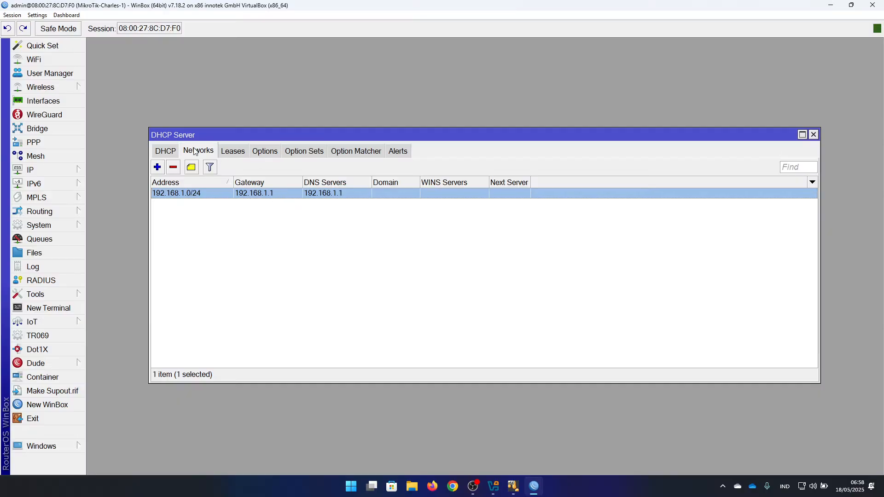
{"action": "left_click", "coordinate": [167, 152]}
{"action": "left_click", "coordinate": [229, 155]}
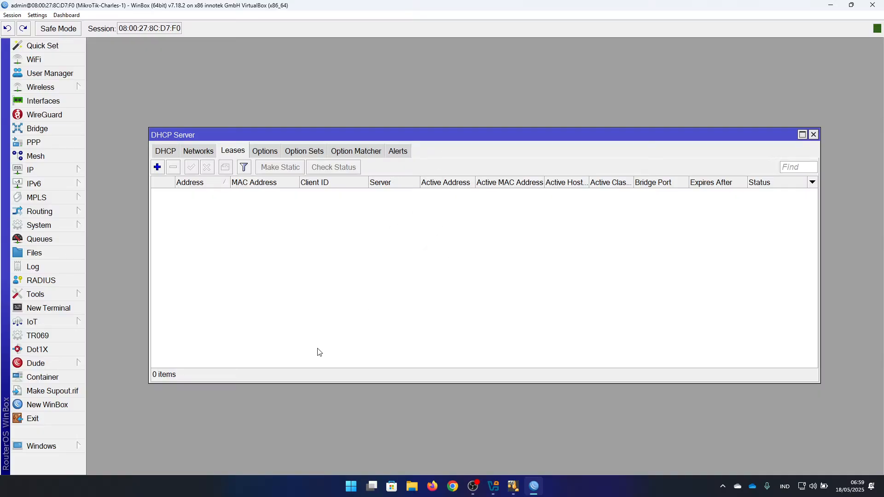
Open a new WinBox session, connect as admin to the second router at 08:00:27:6E:F2:59, and dismiss the licence and change-password prompts.
{"action": "left_click", "coordinate": [80, 405]}
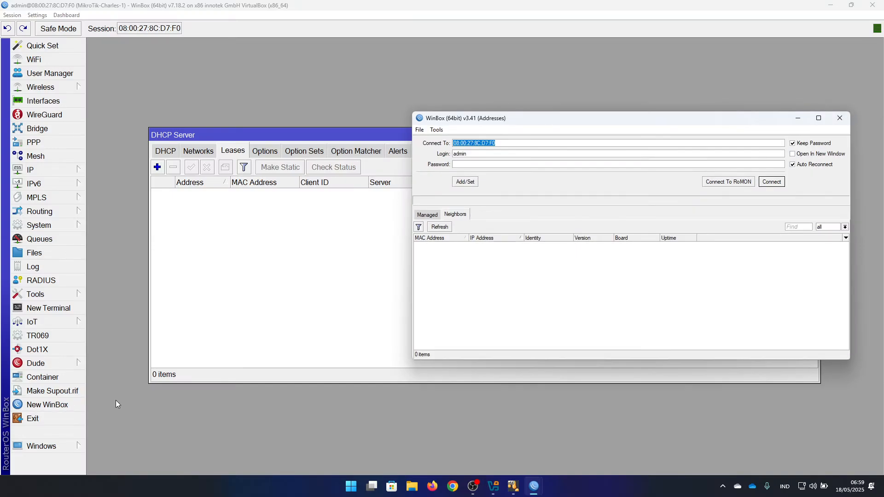
{"action": "left_click_drag", "start_coordinate": [583, 121], "coordinate": [459, 70]}
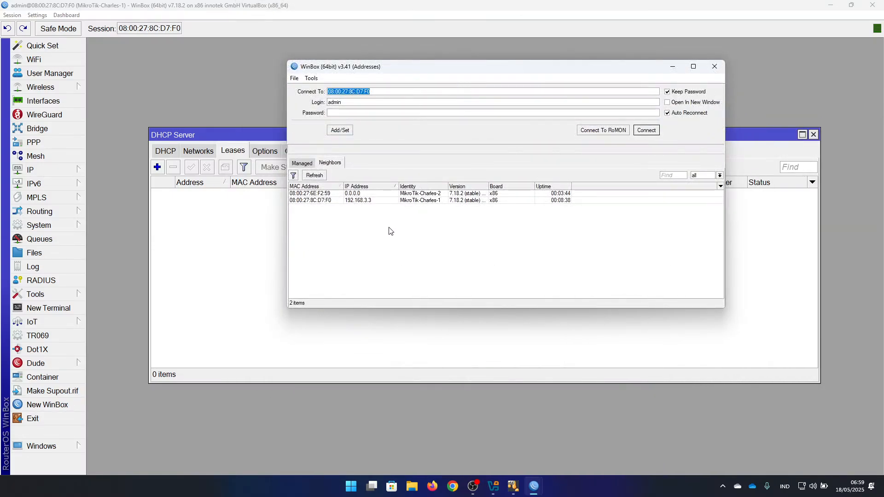
{"action": "left_click", "coordinate": [400, 196]}
{"action": "left_click", "coordinate": [399, 194]}
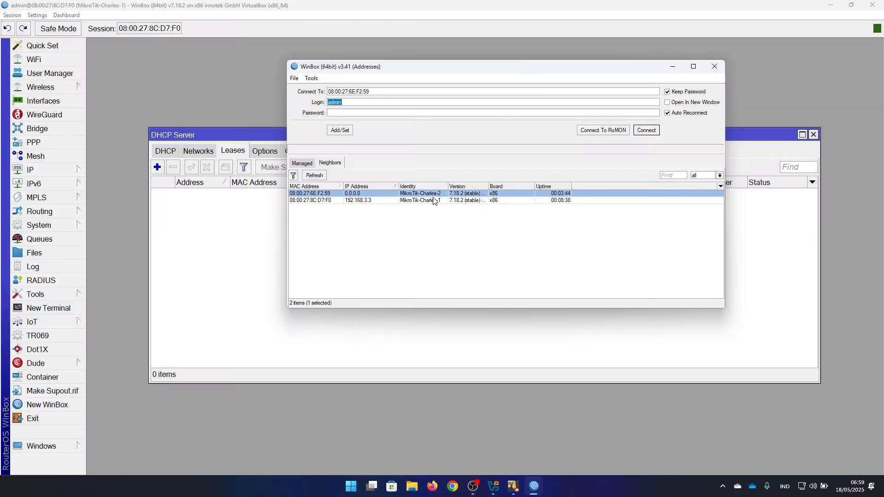
{"action": "left_click", "coordinate": [652, 131]}
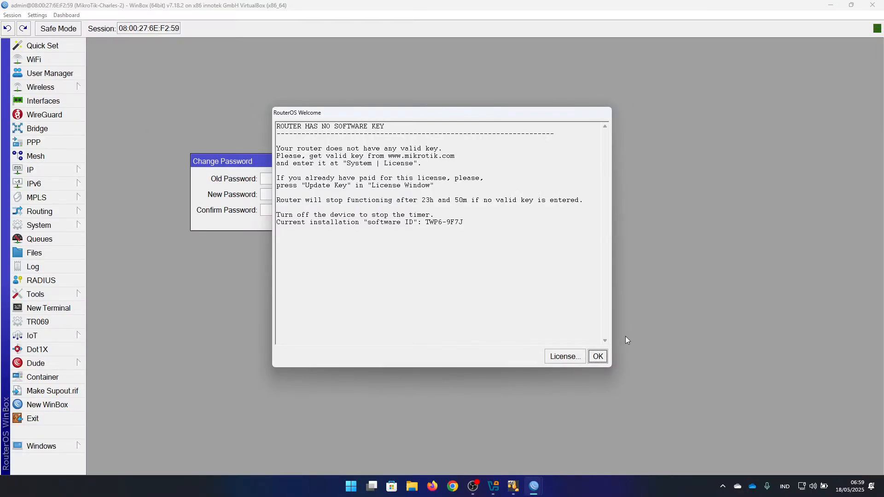
{"action": "left_click", "coordinate": [598, 357]}
{"action": "left_click", "coordinate": [389, 160]}
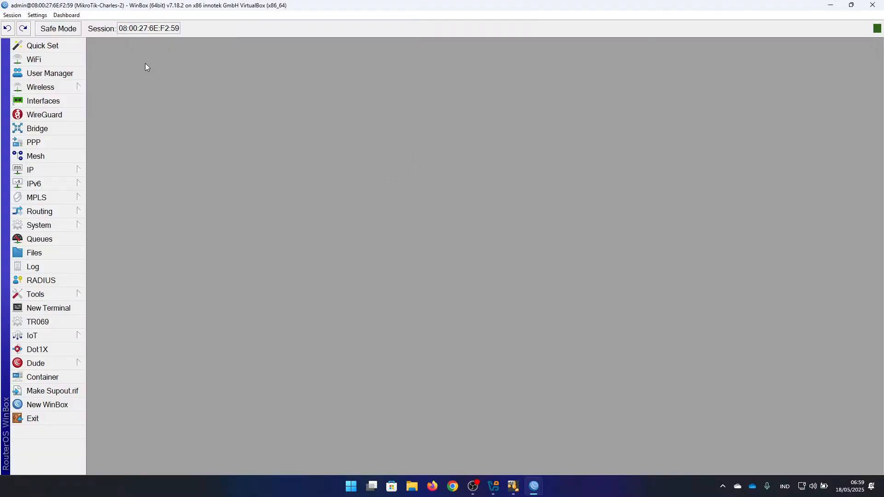
Create a new DHCP client entry on the second router with ether2 as its interface.
{"action": "key", "text": "ctrl"}
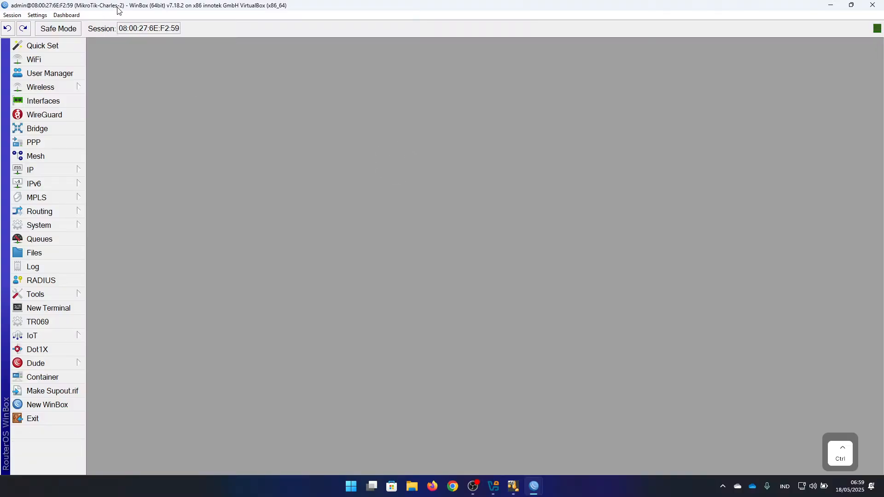
{"action": "key", "text": "ctrl"}
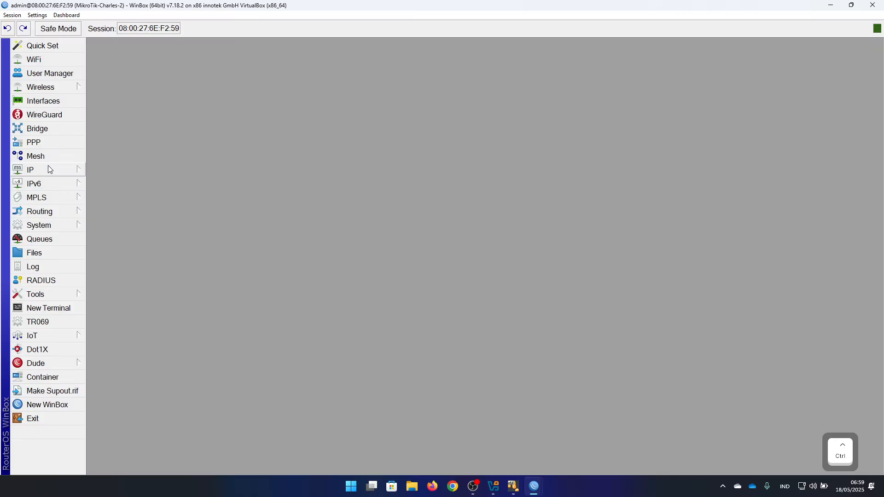
{"action": "left_click", "coordinate": [48, 167]}
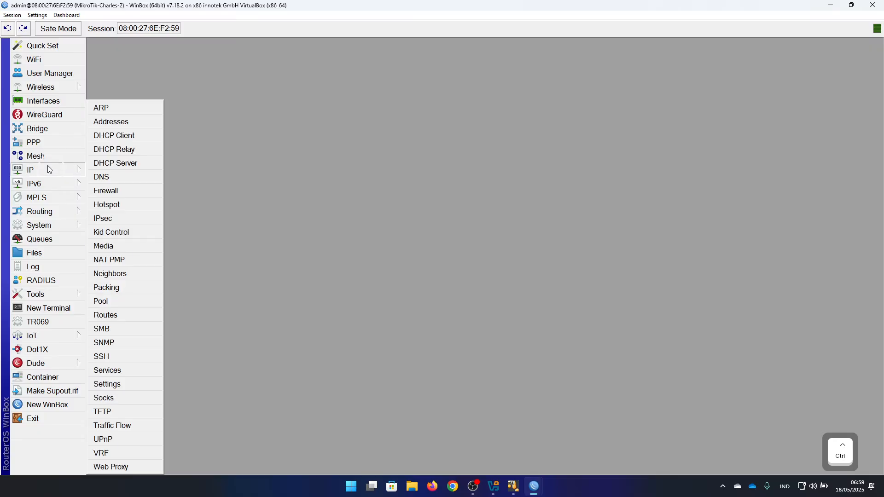
{"action": "left_click", "coordinate": [141, 137]}
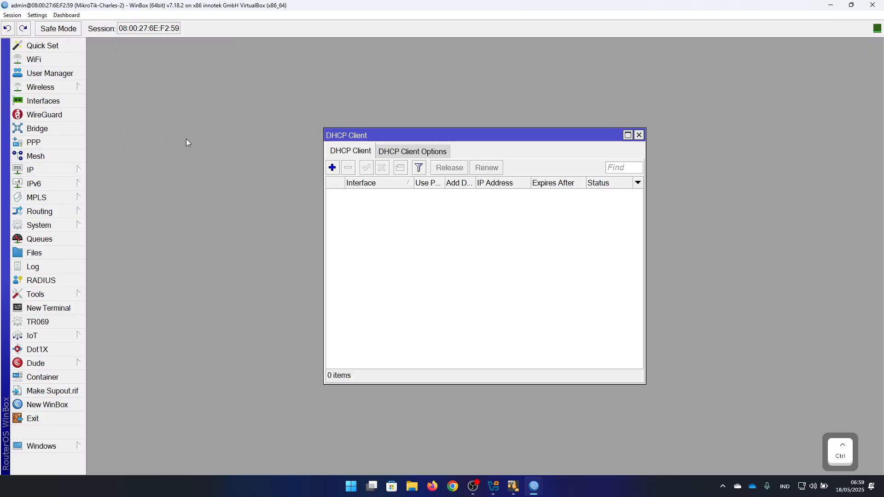
{"action": "left_click", "coordinate": [332, 168]}
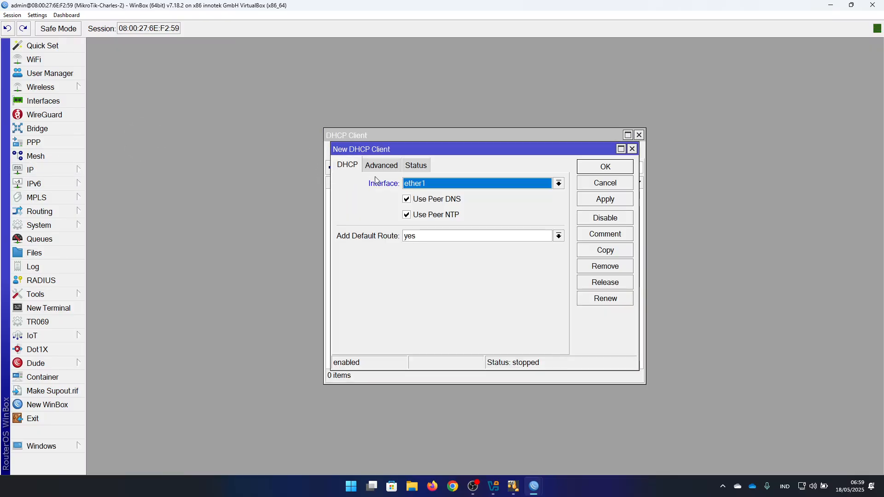
{"action": "left_click", "coordinate": [435, 189]}
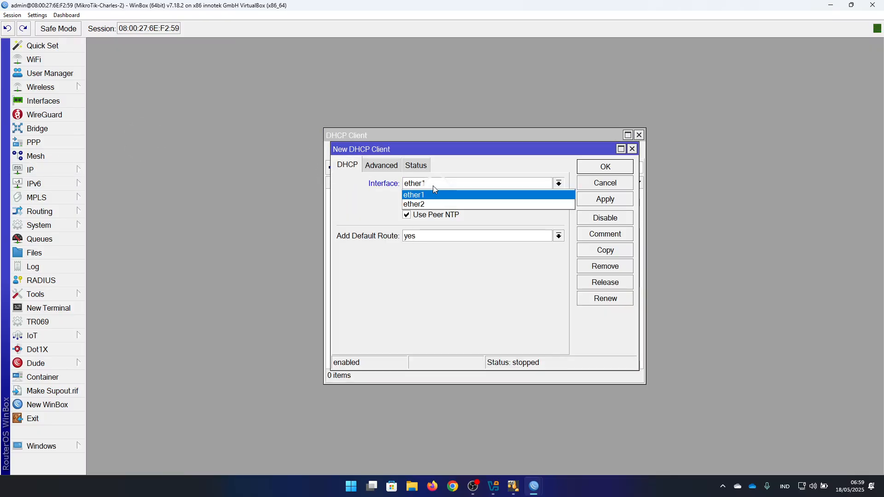
{"action": "left_click", "coordinate": [453, 205]}
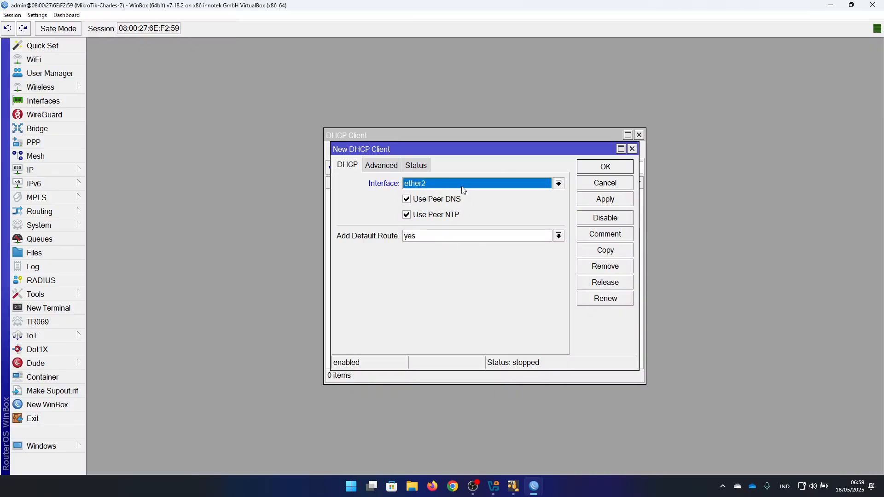
Switch to VirtualBox Manager to compare the network adapters of Mikrotik-1 and Mikrotik-2, and return to the second router's WinBox session.
{"action": "left_click", "coordinate": [493, 486]}
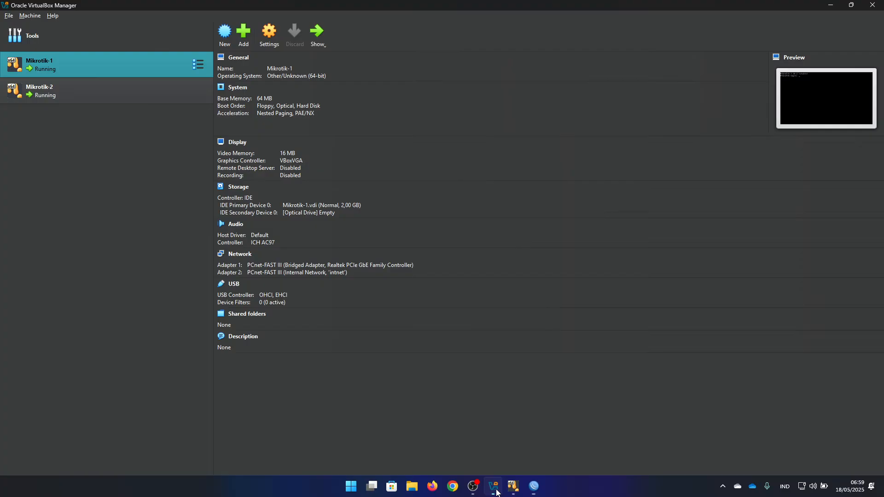
{"action": "left_click", "coordinate": [76, 95]}
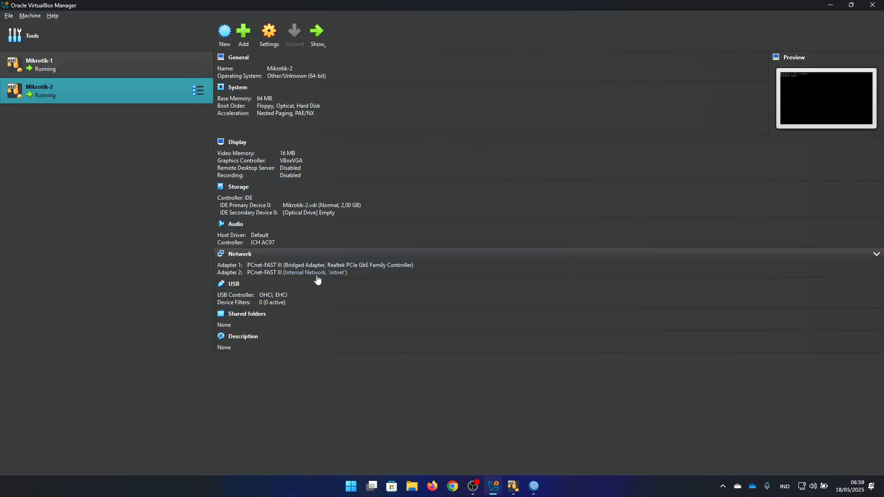
{"action": "left_click", "coordinate": [118, 66]}
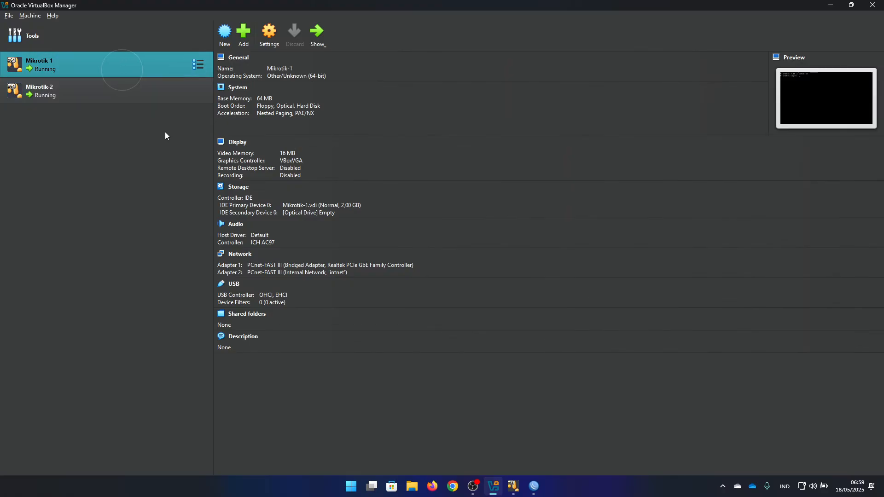
{"action": "left_click", "coordinate": [125, 87]}
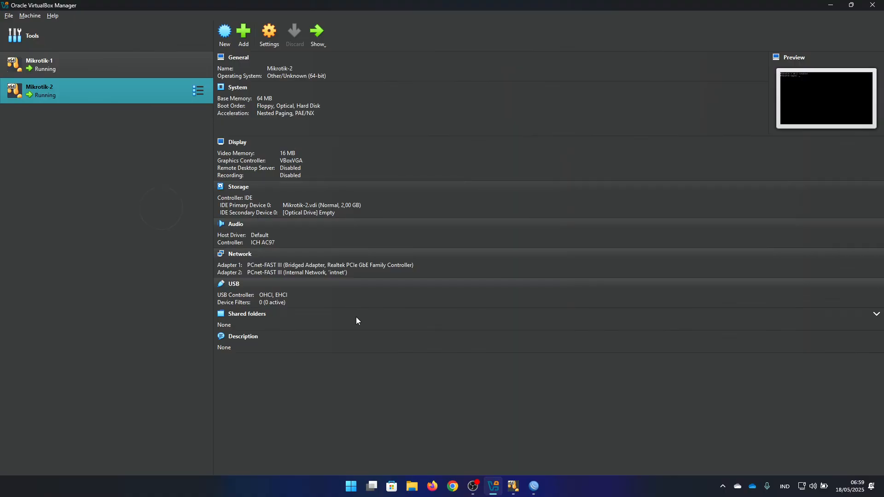
{"action": "left_click", "coordinate": [534, 487]}
{"action": "left_click", "coordinate": [579, 445]}
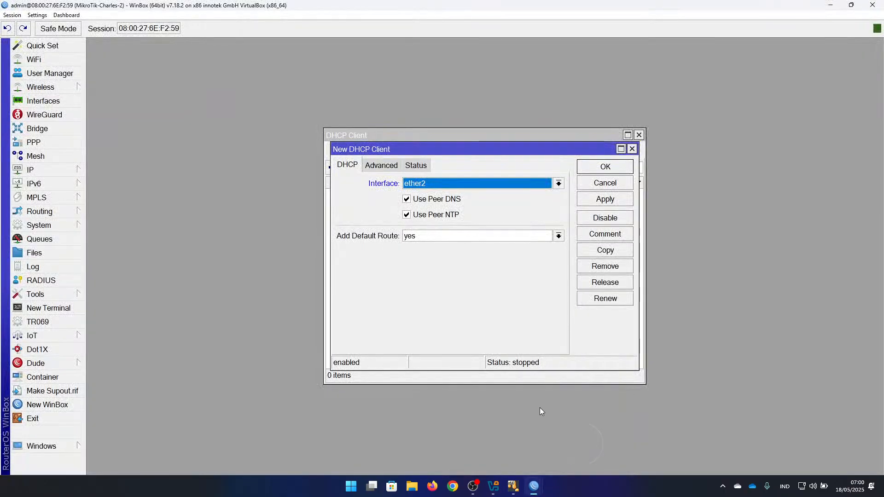
Confirm ether2 as the DHCP client's interface, save the client, and check its entry in the list.
{"action": "key", "text": "ctrl"}
{"action": "key", "text": "ctrl"}
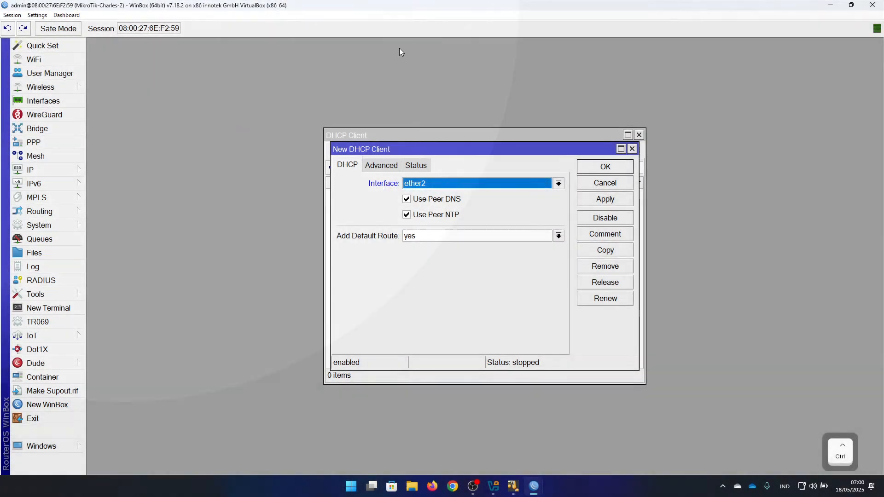
{"action": "left_click", "coordinate": [518, 183]}
{"action": "left_click", "coordinate": [518, 203]}
{"action": "left_click", "coordinate": [591, 170]}
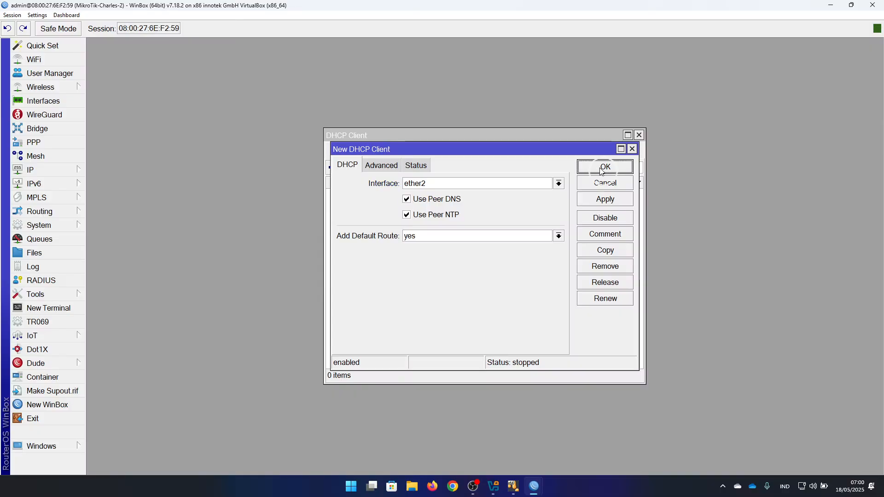
{"action": "left_click", "coordinate": [476, 195]}
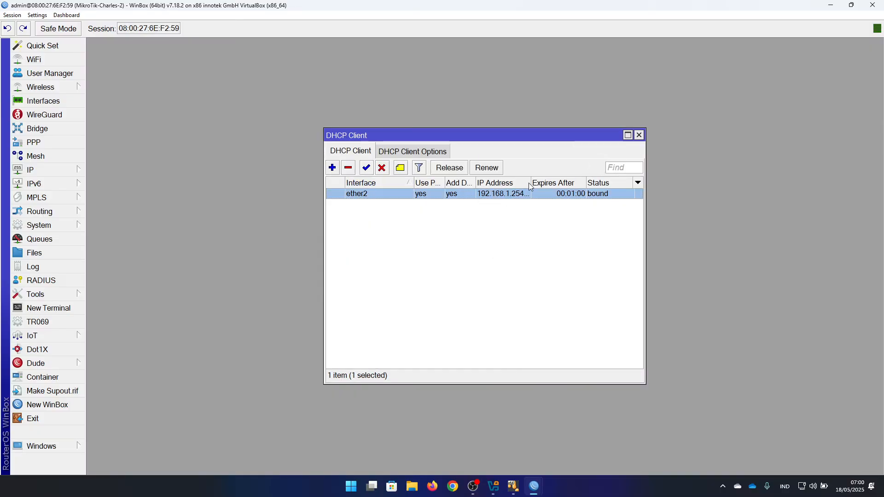
Widen the DHCP Client window and its IP Address column to read the full address of the ether2 client.
{"action": "left_click_drag", "start_coordinate": [646, 235], "coordinate": [743, 229]}
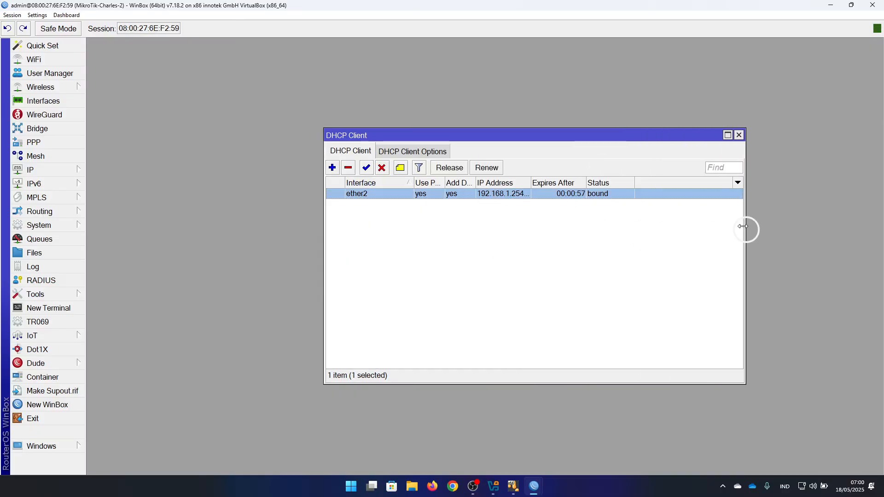
{"action": "left_click_drag", "start_coordinate": [531, 183], "coordinate": [569, 183]}
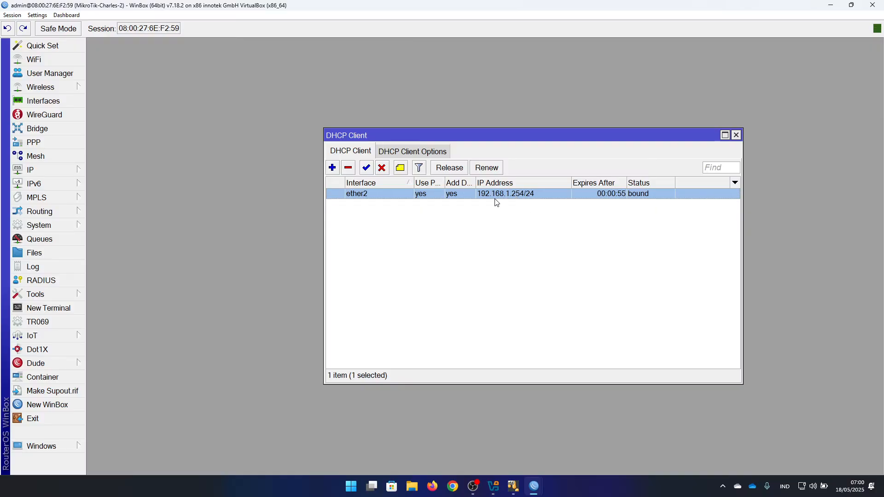
{"action": "left_click", "coordinate": [506, 234]}
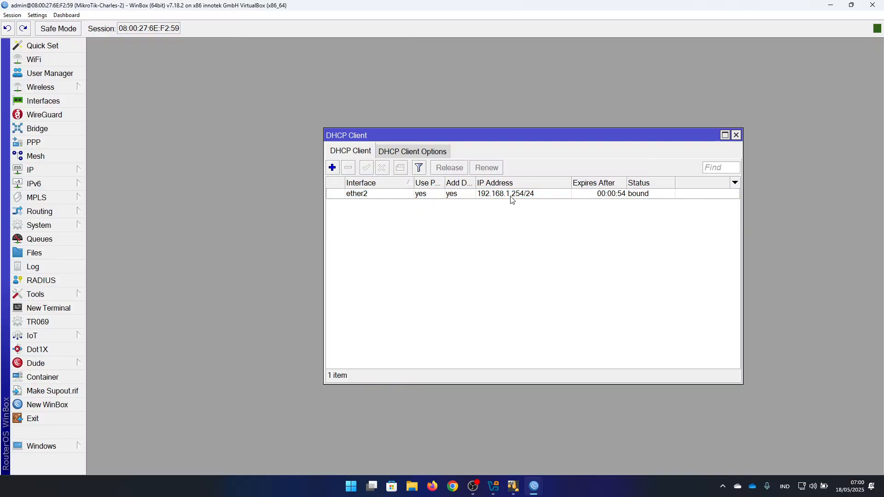
{"action": "left_click", "coordinate": [561, 262]}
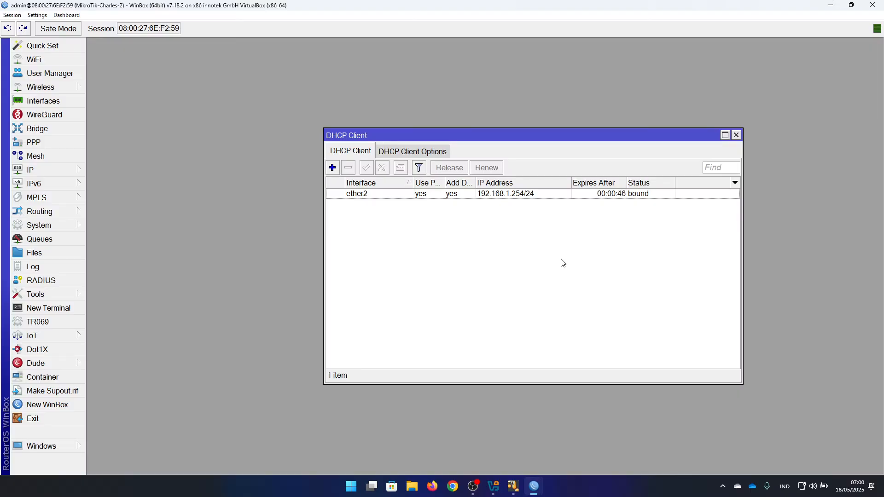
Switch to the first router's WinBox session, widen the Active Host Name column of the leases, and examine the second router's lease.
{"action": "mouse_move", "coordinate": [536, 483]}
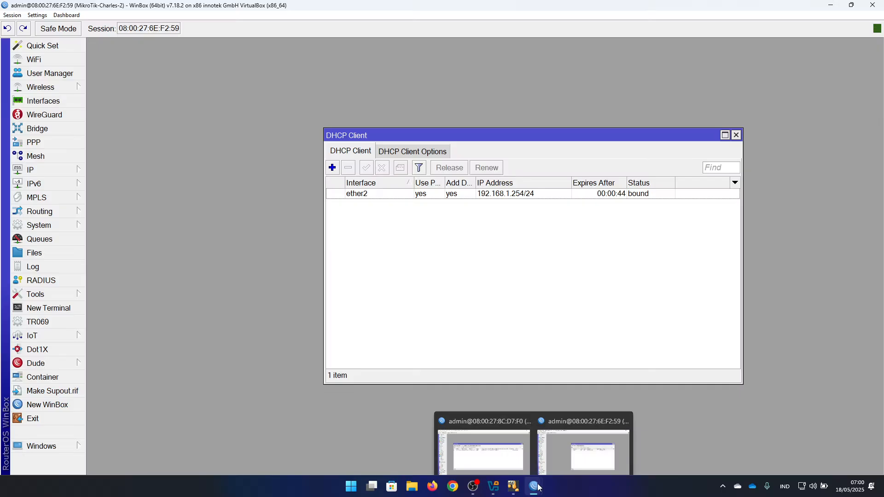
{"action": "left_click", "coordinate": [487, 444]}
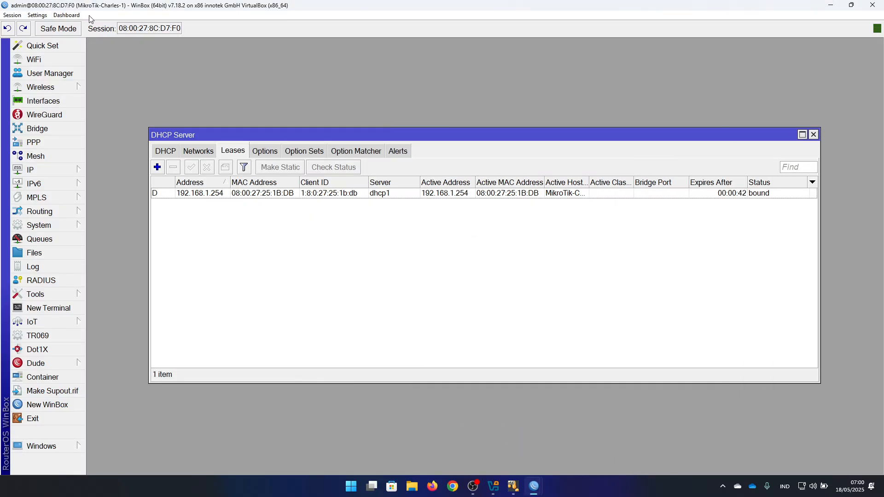
{"action": "key", "text": "ctrl"}
{"action": "key", "text": "ctrl"}
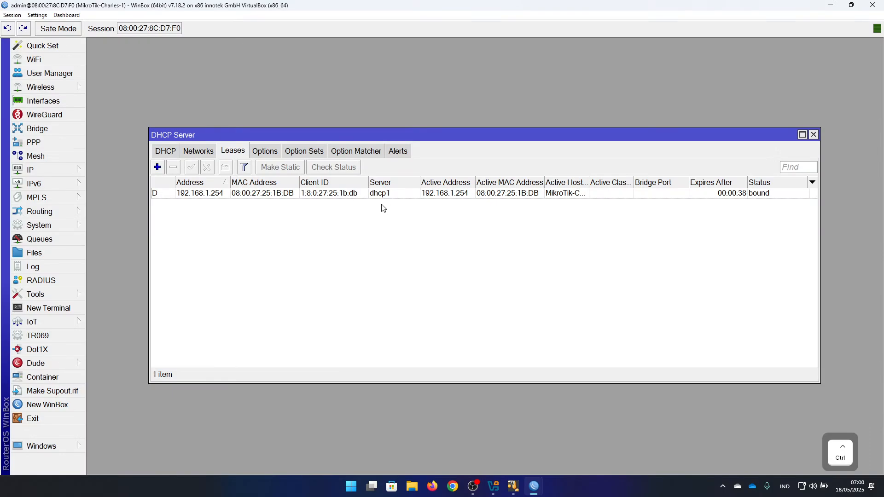
{"action": "key", "text": "ctrl"}
{"action": "key", "text": "ctrl"}
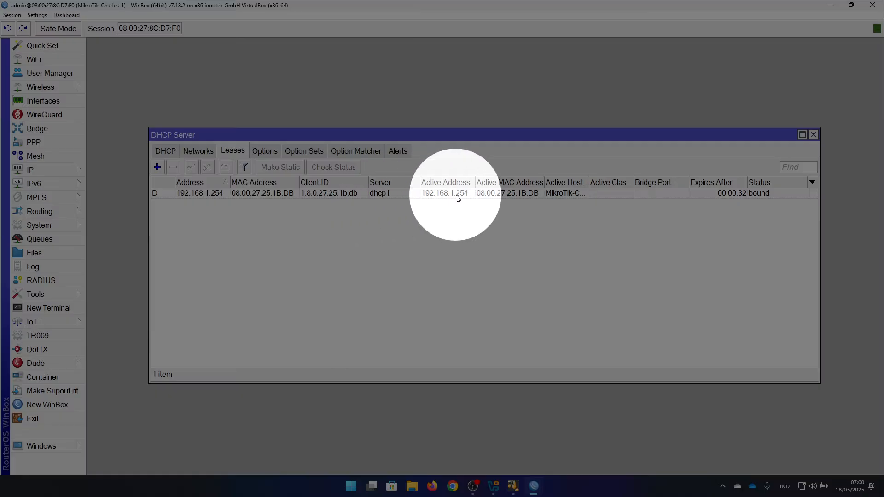
{"action": "key", "text": "ctrl"}
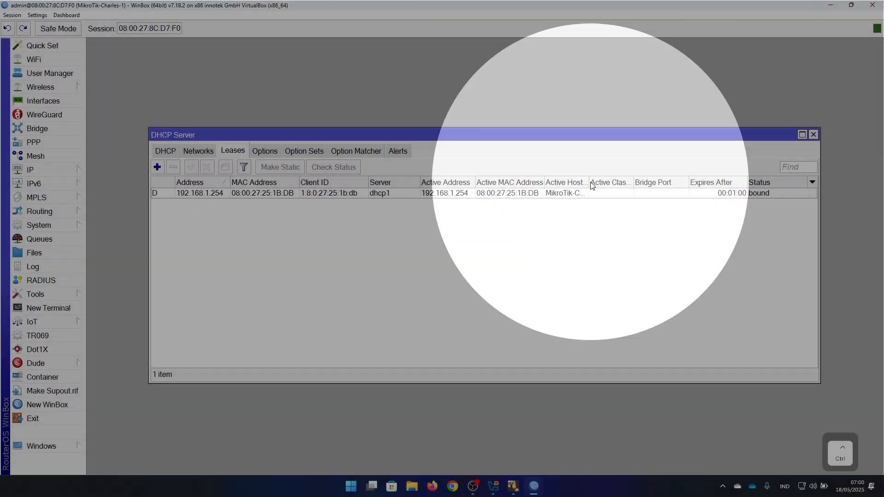
{"action": "left_click_drag", "start_coordinate": [591, 184], "coordinate": [613, 186]}
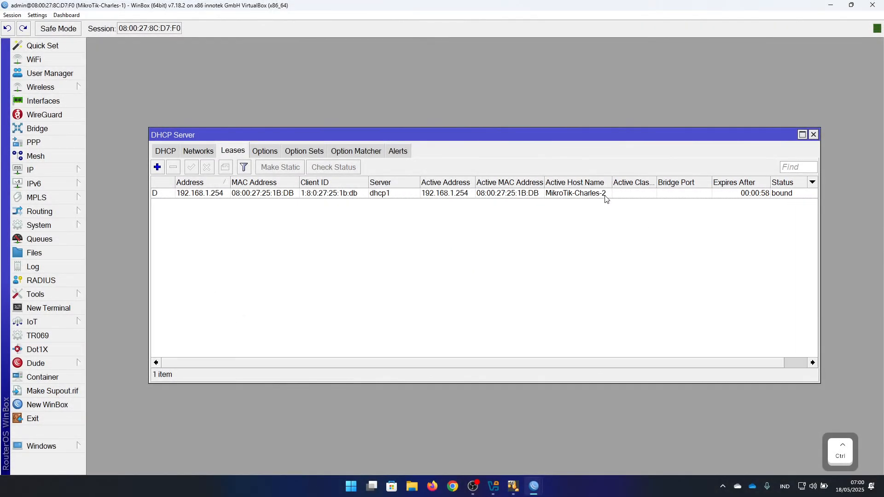
{"action": "key", "text": "ctrl"}
{"action": "key", "text": "ctrl"}
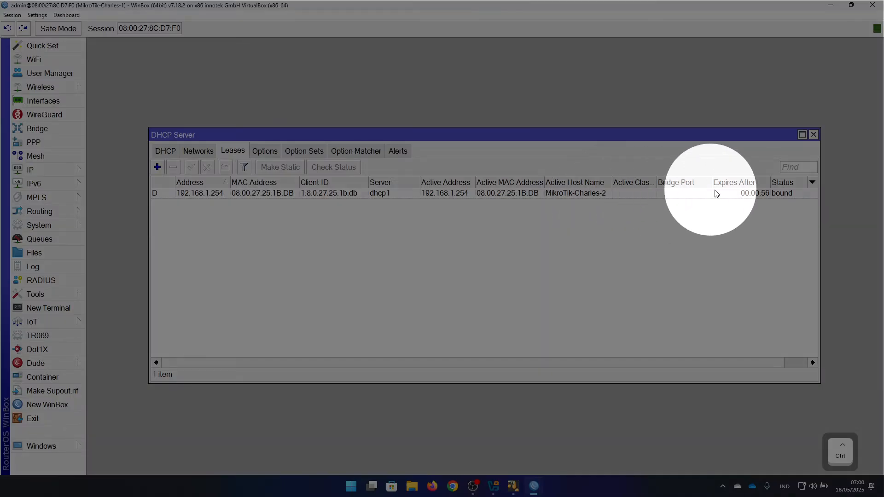
{"action": "left_click", "coordinate": [459, 195]}
{"action": "left_click", "coordinate": [458, 260]}
{"action": "left_click", "coordinate": [437, 196]}
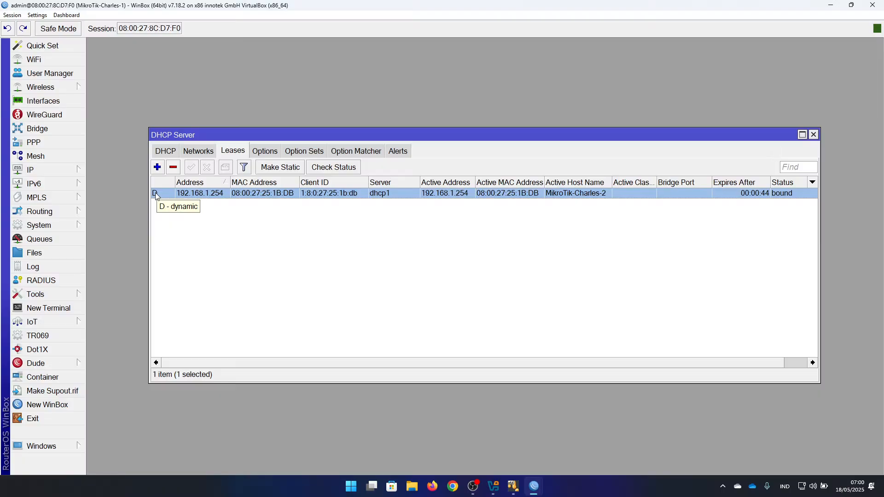
Make the second router's dynamic DHCP lease static on the first router.
{"action": "key", "text": "ctrl"}
{"action": "key", "text": "ctrl"}
{"action": "left_click", "coordinate": [256, 216]}
{"action": "left_click", "coordinate": [272, 196]}
{"action": "left_click", "coordinate": [286, 170]}
Set the static lease's address to 192.168.1.2, save it, and check the updated entry in the lease list.
{"action": "double_click", "coordinate": [249, 193]}
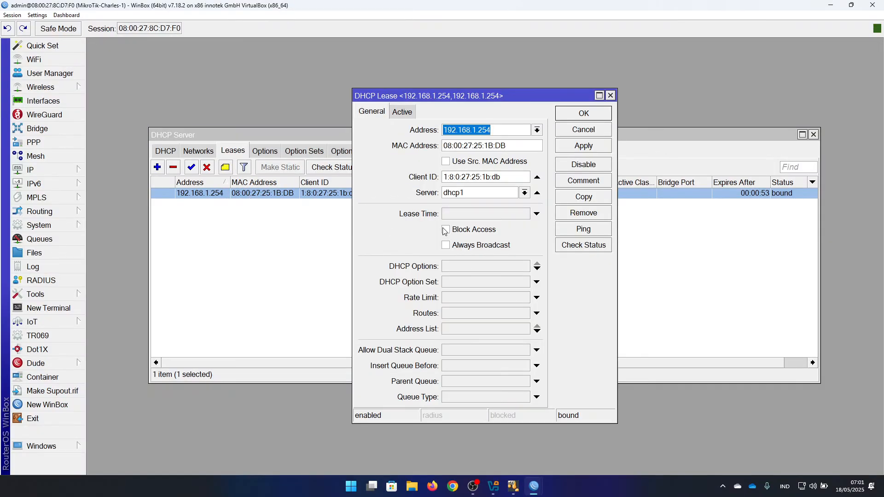
{"action": "left_click", "coordinate": [502, 130]}
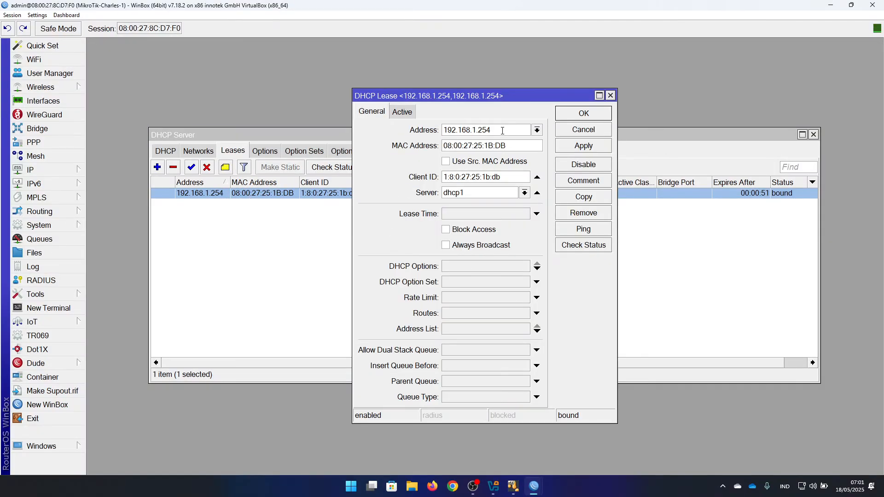
{"action": "key", "text": "BackSpace"}
{"action": "type", "text": "2"}
{"action": "left_click", "coordinate": [582, 146]}
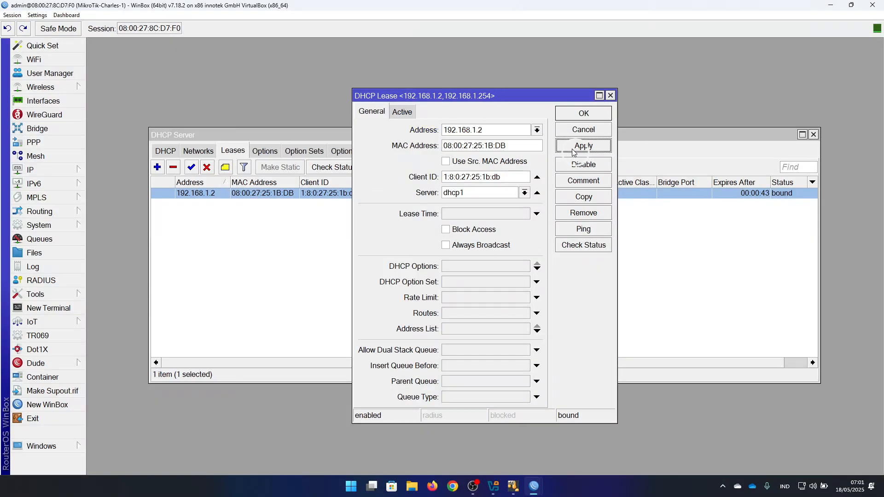
{"action": "left_click", "coordinate": [588, 115]}
{"action": "left_click", "coordinate": [532, 244]}
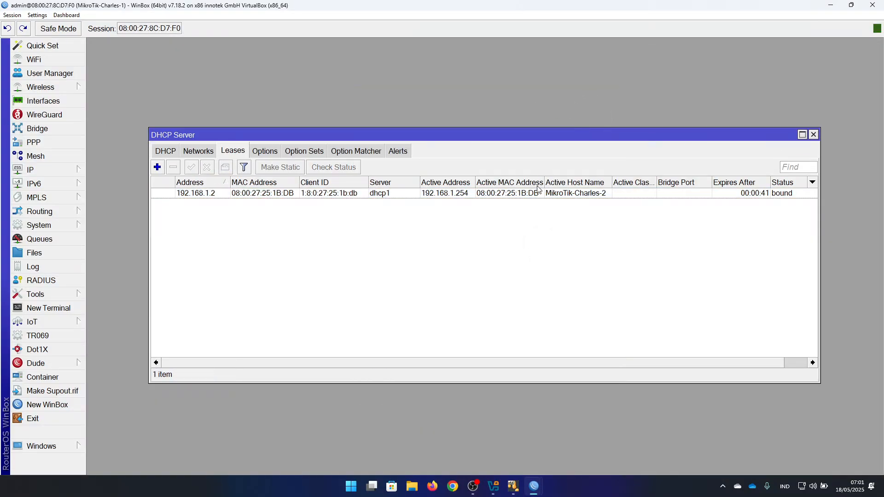
{"action": "left_click", "coordinate": [557, 194]}
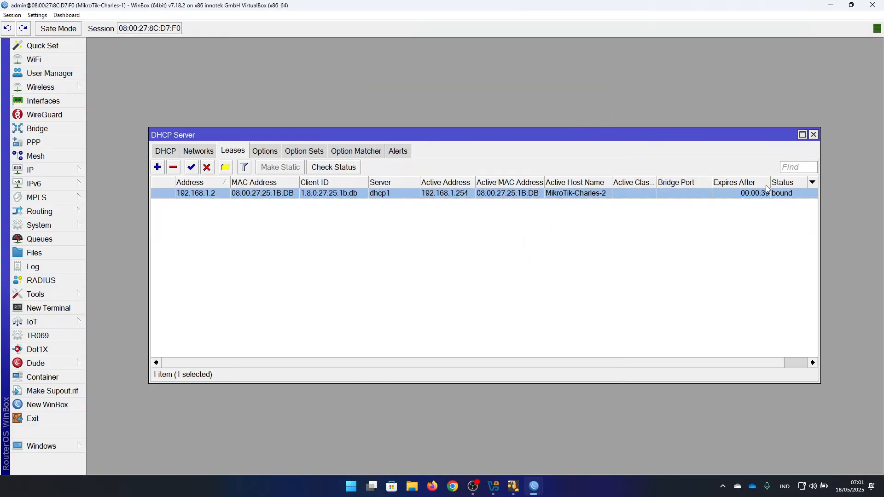
Switch to the second router's WinBox session and renew the ether2 DHCP client.
{"action": "mouse_move", "coordinate": [534, 485]}
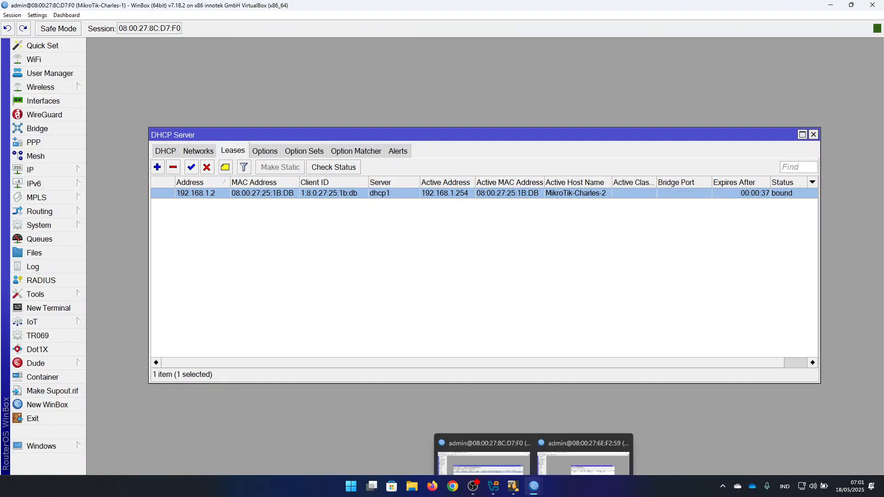
{"action": "left_click", "coordinate": [571, 447]}
{"action": "left_click", "coordinate": [529, 193]}
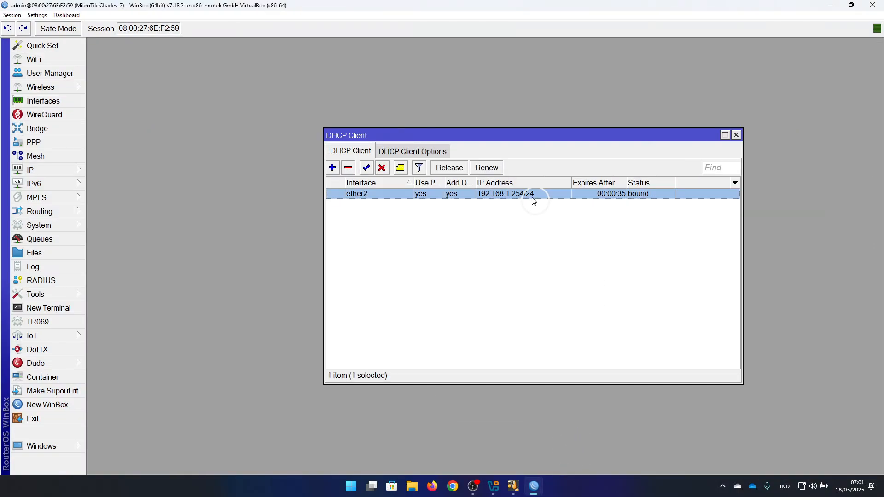
{"action": "left_click", "coordinate": [491, 168]}
Return to the first router's session and check the active address of the second router's lease.
{"action": "mouse_move", "coordinate": [533, 486]}
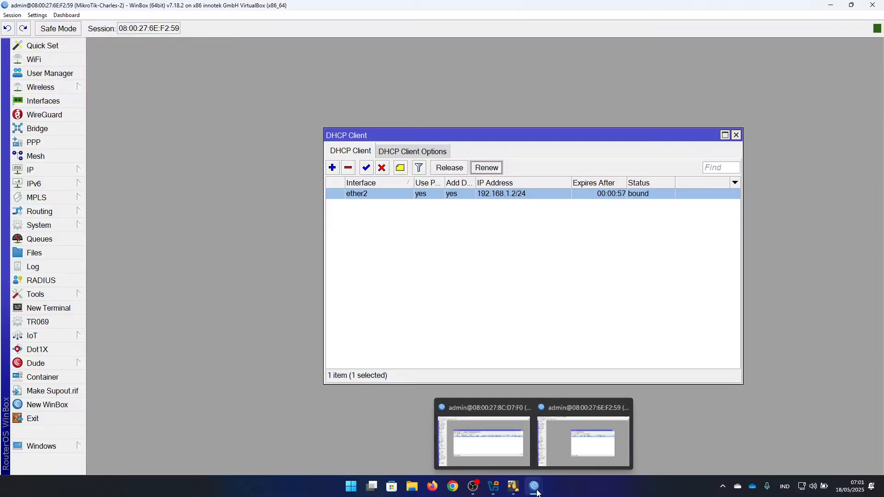
{"action": "left_click", "coordinate": [516, 457]}
{"action": "left_click", "coordinate": [551, 306]}
{"action": "left_click", "coordinate": [468, 193]}
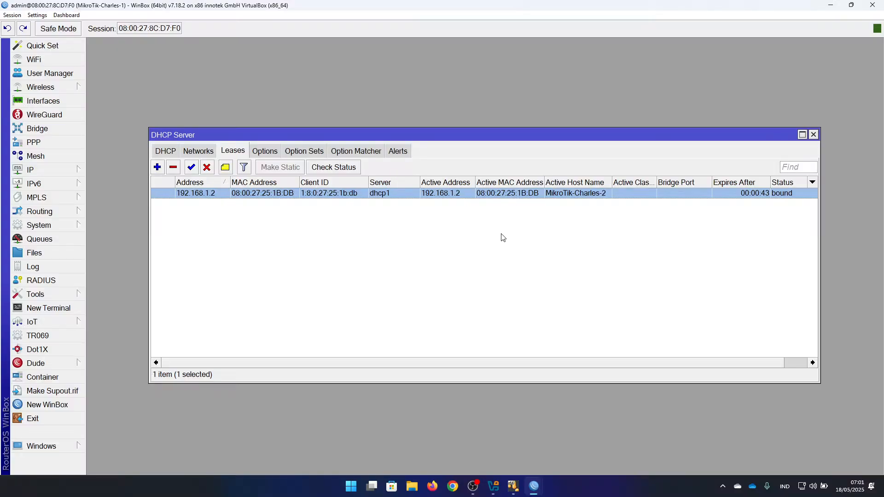
Go back to the second router's session and close its DHCP Client window.
{"action": "mouse_move", "coordinate": [534, 487]}
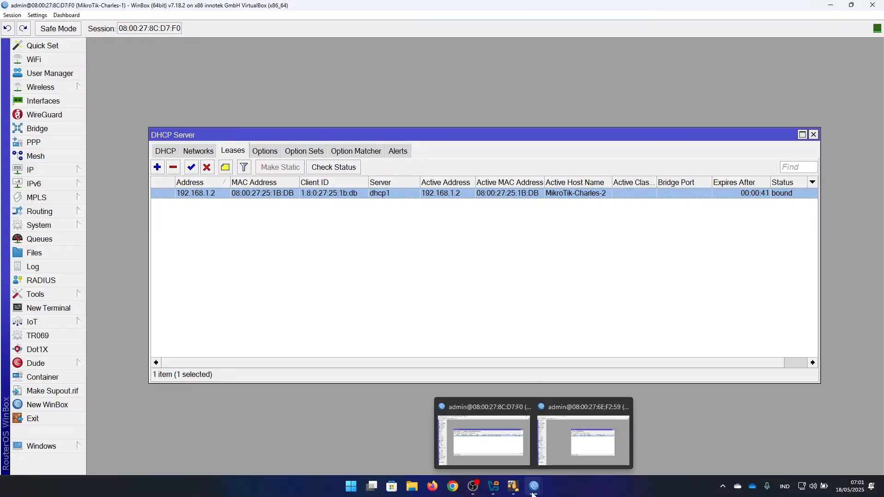
{"action": "mouse_move", "coordinate": [565, 457]}
{"action": "left_click", "coordinate": [604, 284]}
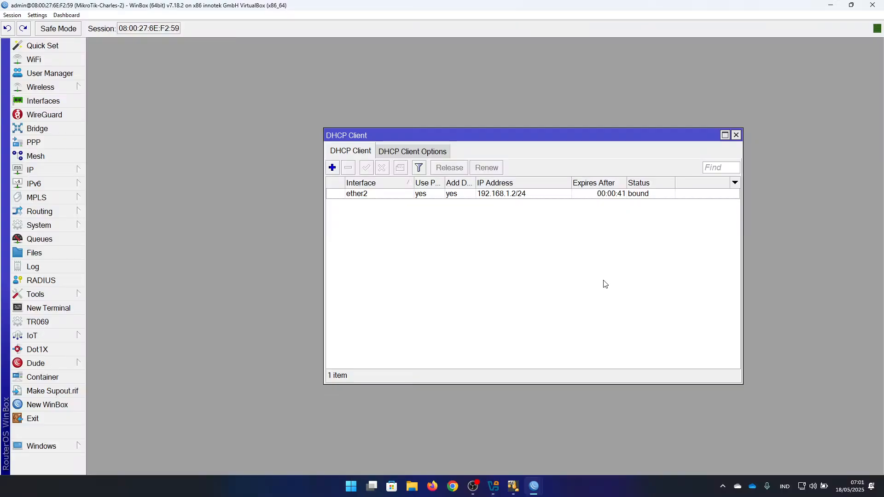
{"action": "left_click", "coordinate": [736, 135]}
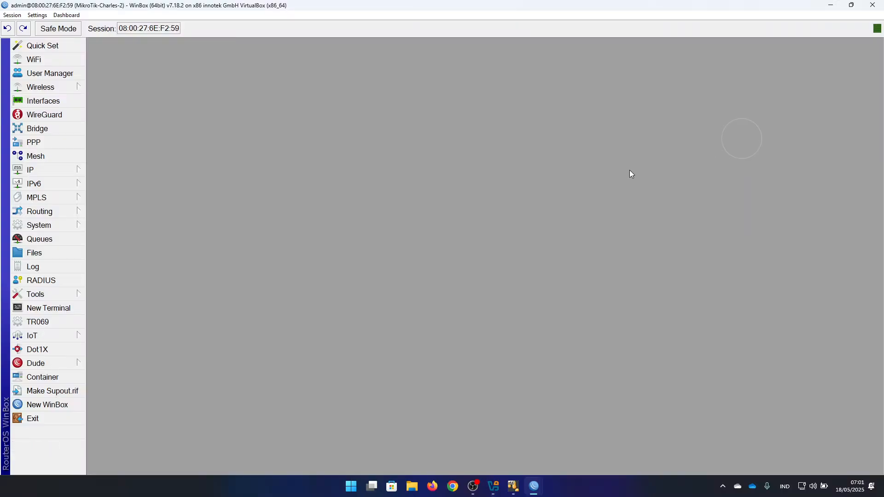
Open a new terminal on the second router, decline viewing the software licence, and skip the password change.
{"action": "left_click", "coordinate": [74, 308]}
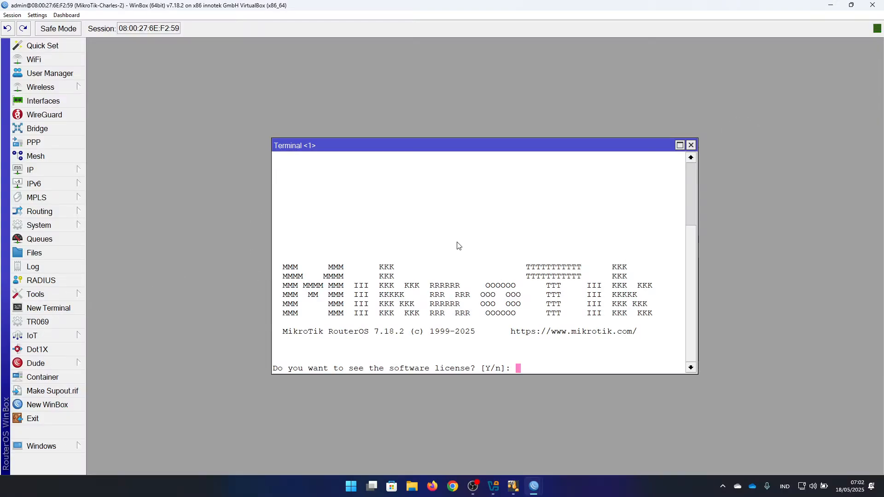
{"action": "type", "text": "n"}
{"action": "key", "text": "Return"}
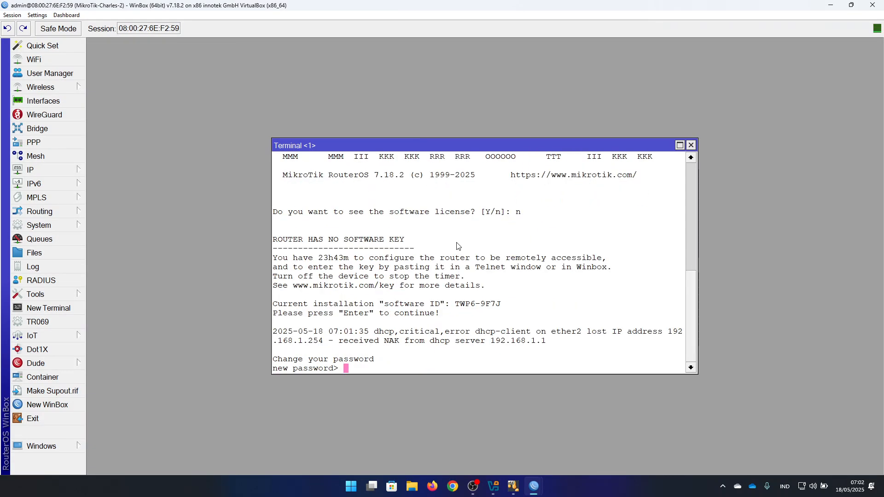
{"action": "key", "text": "ctrl+c"}
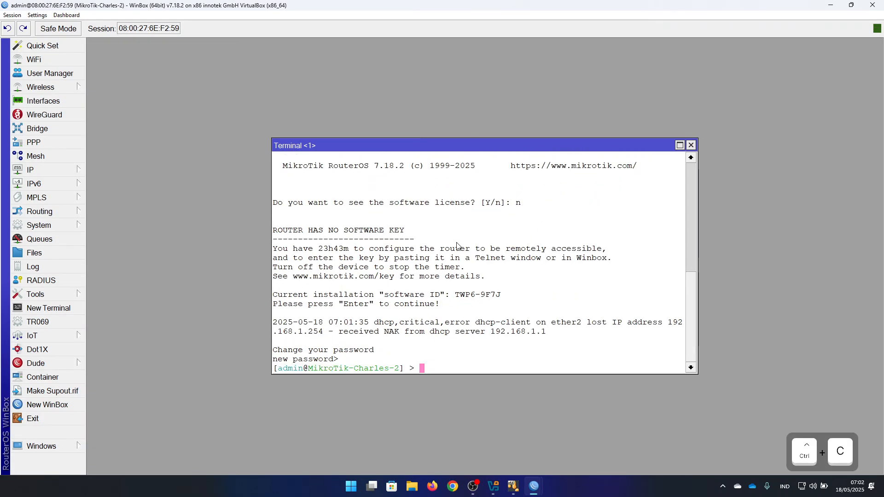
Ping 8.8.8.8 from the second router's terminal to test internet access, and stop the ping after several replies.
{"action": "type", "text": "ping 8."}
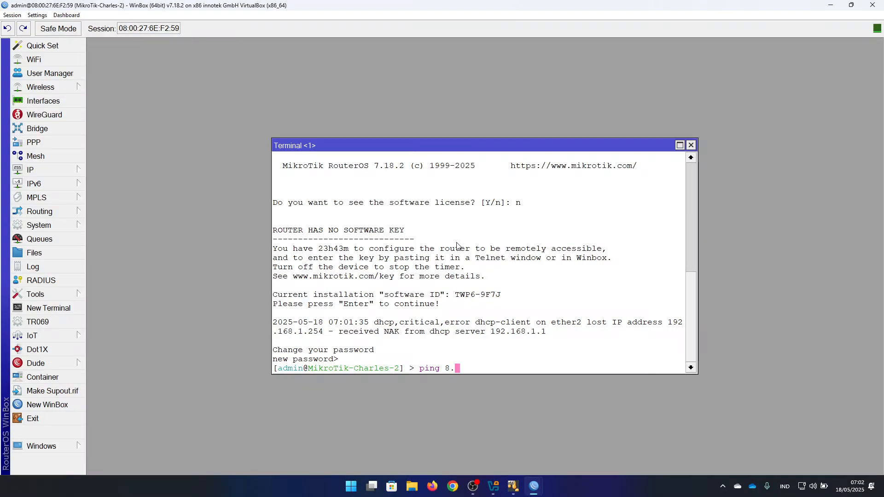
{"action": "type", "text": "8.8.8"}
{"action": "key", "text": "Return"}
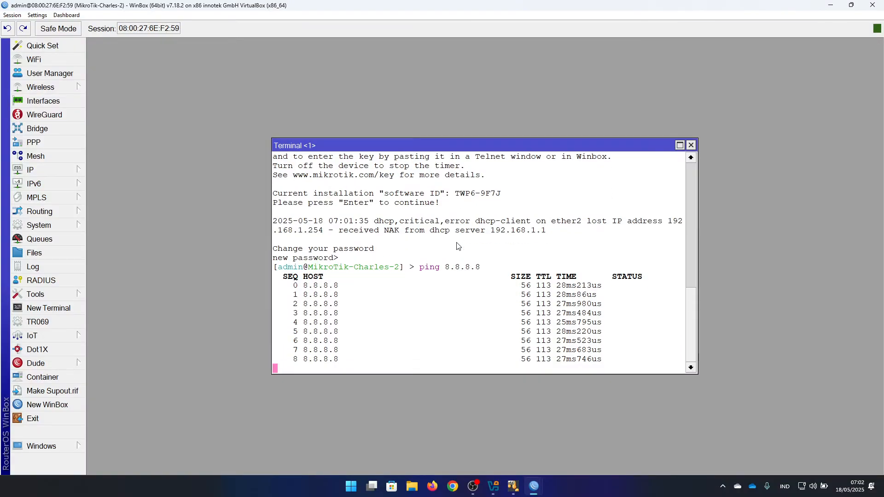
{"action": "key", "text": "ctrl+c"}
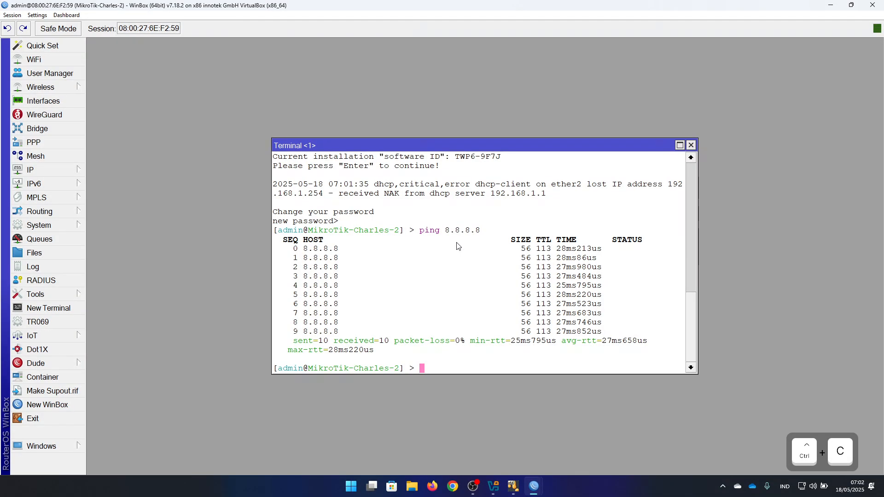